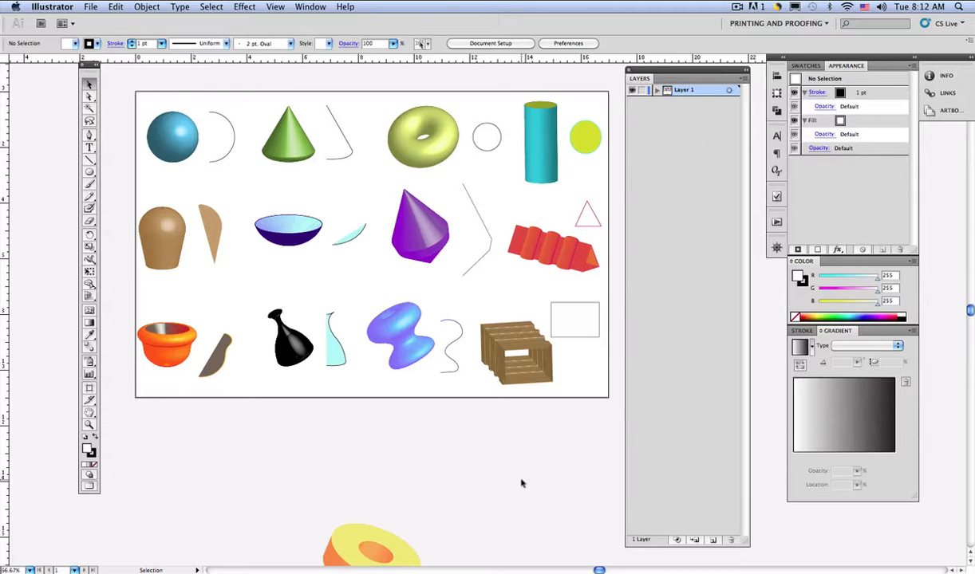
- Create a new CMYK document with one artboard, 17 in wide and 11 in high
key(super+n)
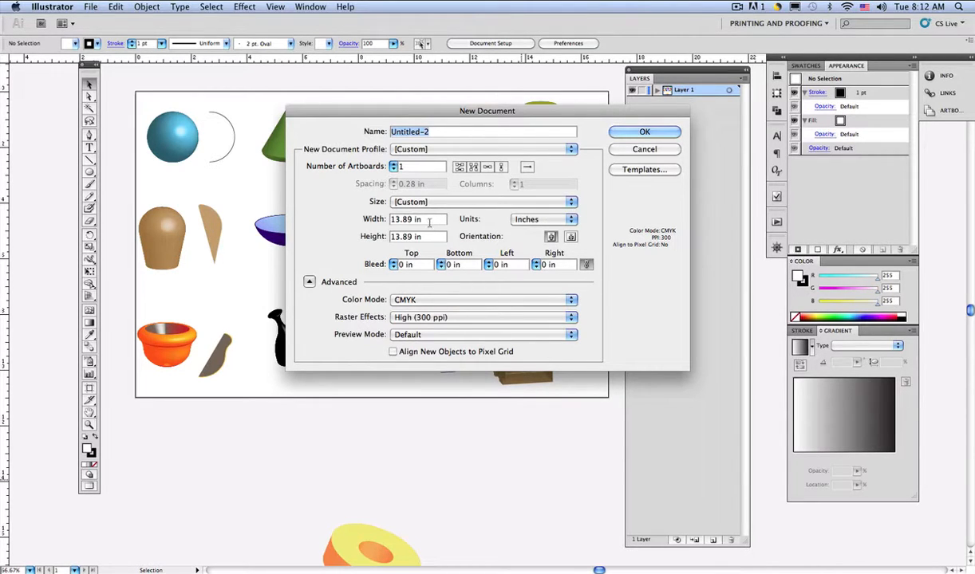
key(Tab)
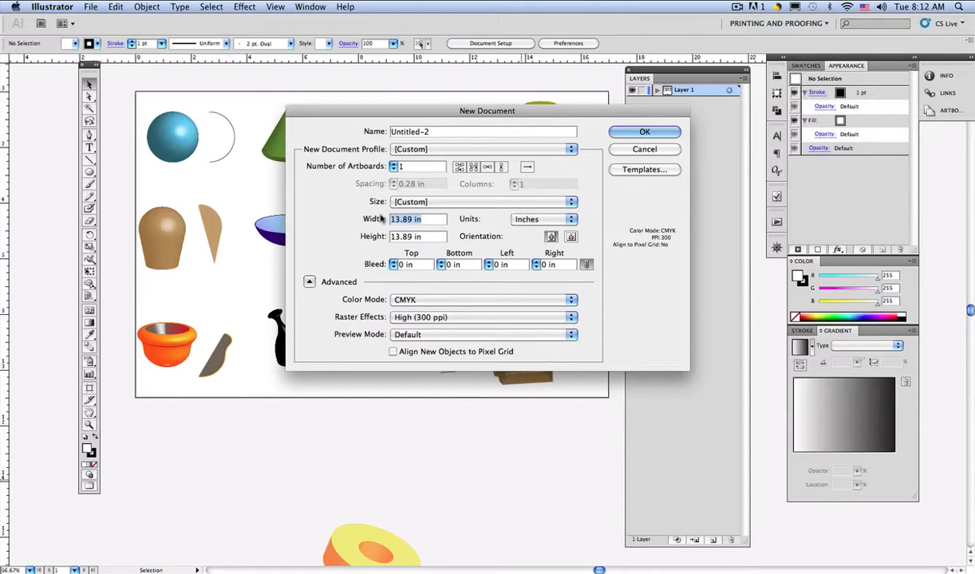
text(17)
key(Tab)
text(11)
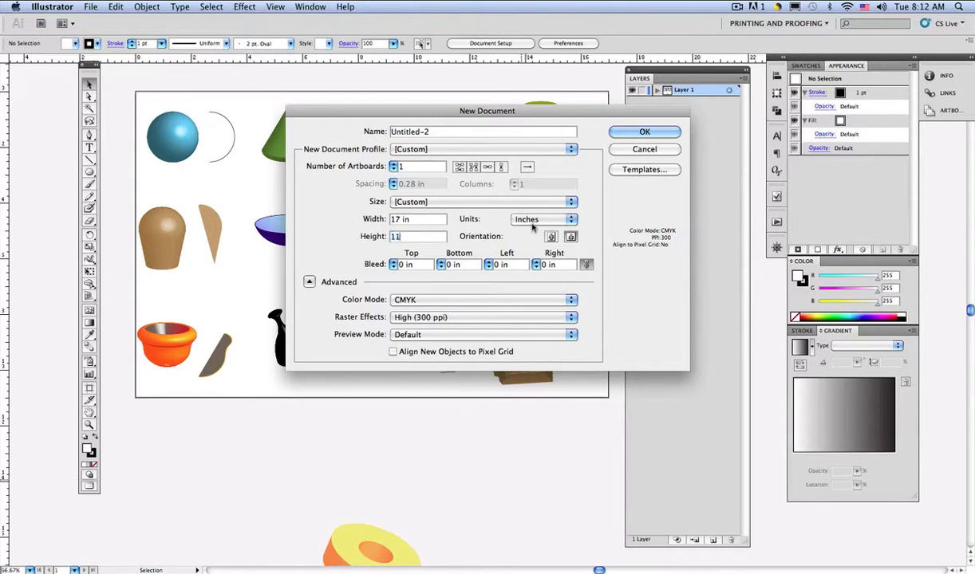
click(405, 301)
click(468, 299)
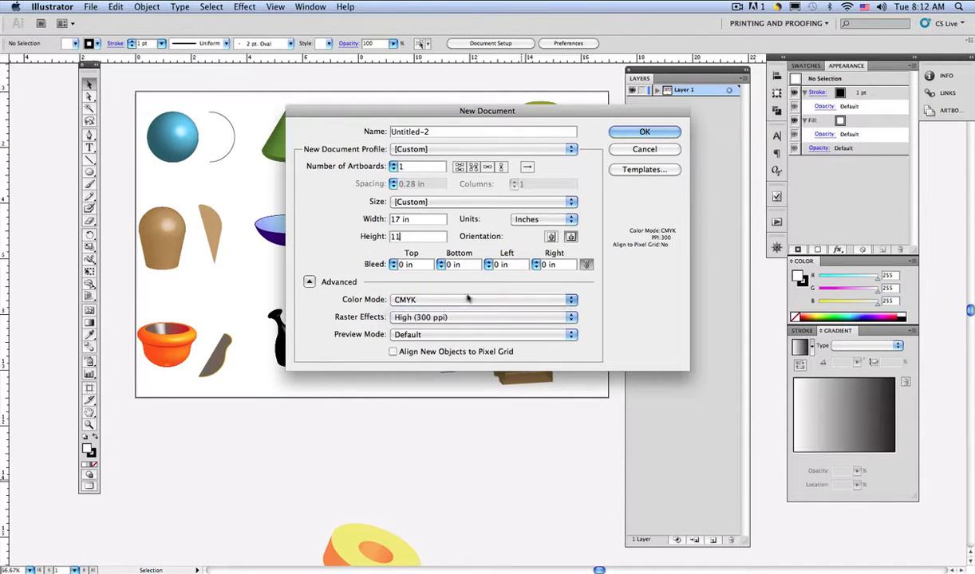
click(655, 133)
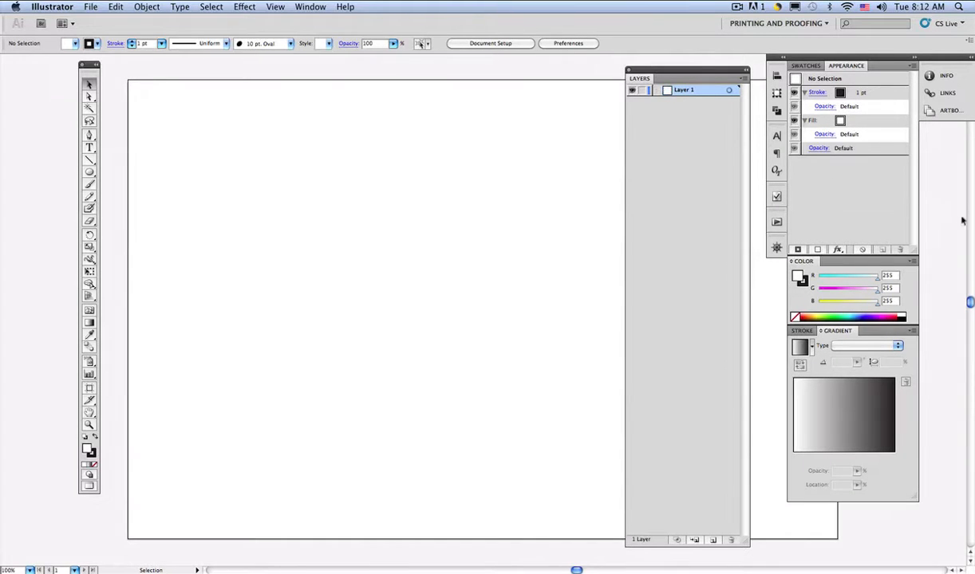
- Shift the floating Layers panel slightly toward the artboard, keeping the whole artboard uncovered
key(super+minus)
scroll(429, 190, right, 5)
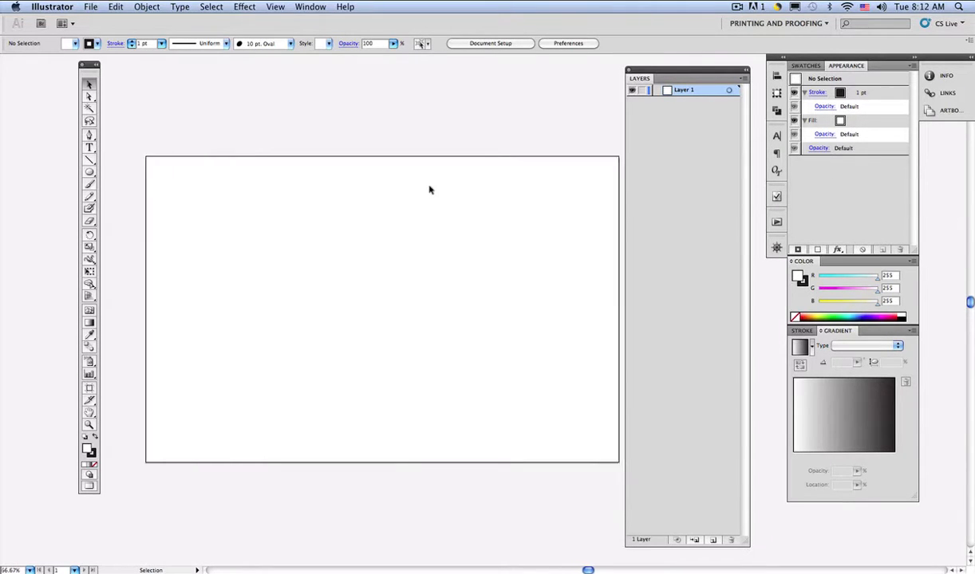
scroll(429, 190, down, 3)
scroll(430, 190, down, 2)
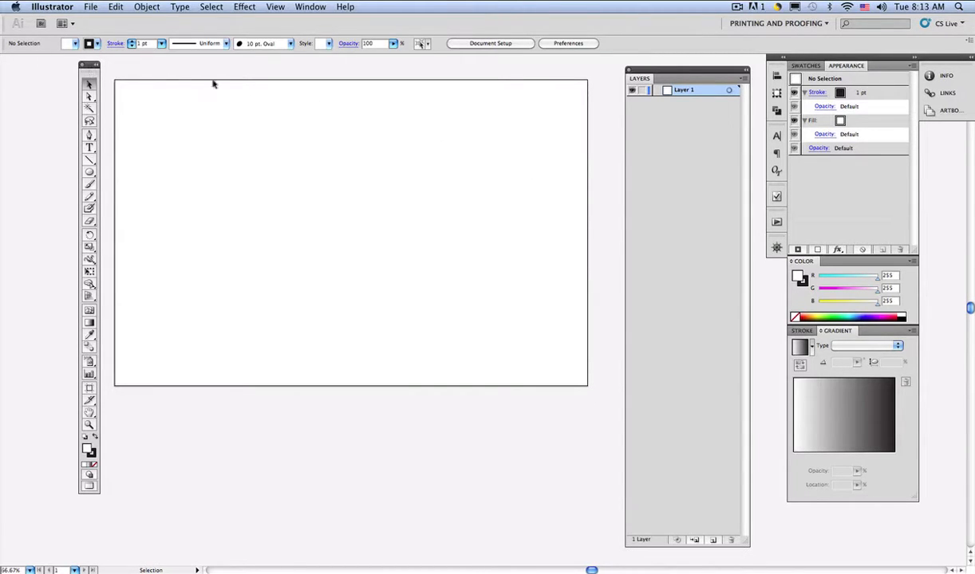
drag(675, 75, 661, 74)
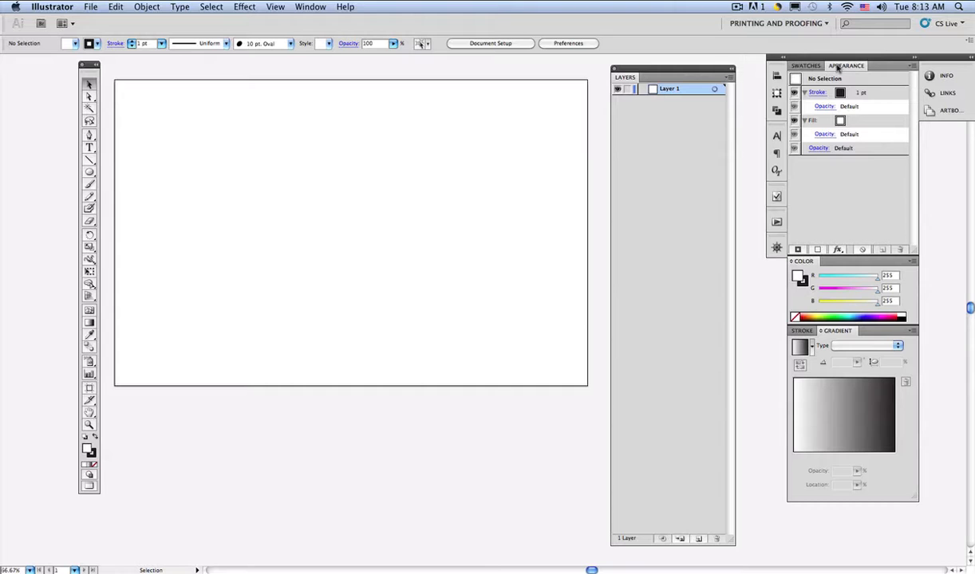
click(242, 7)
mouse_move(266, 93)
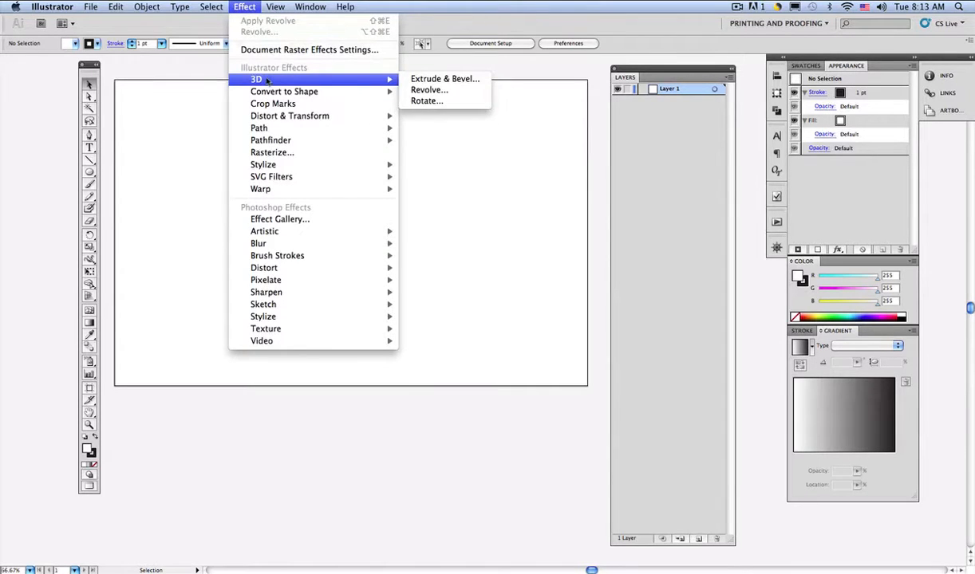
click(252, 7)
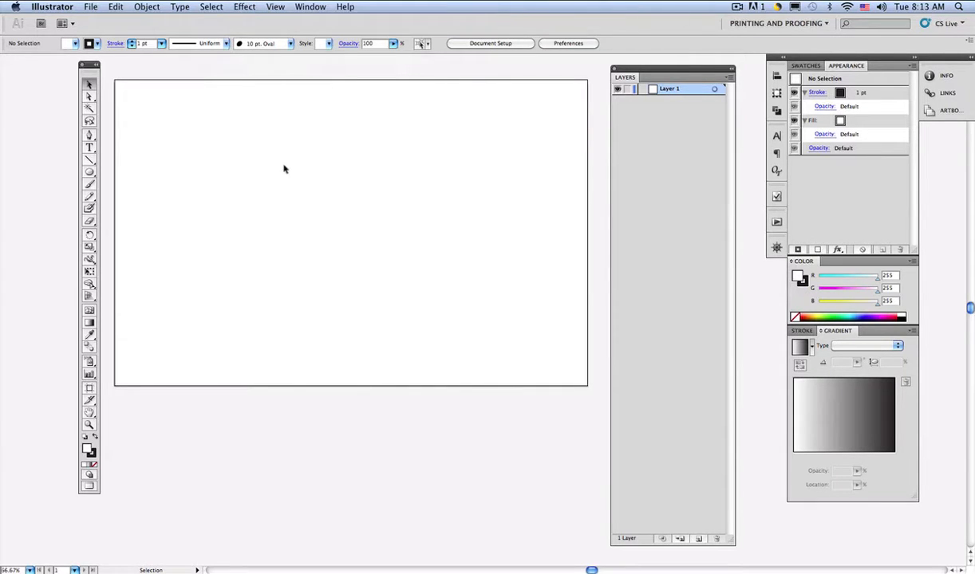
- Draw an open half-cone profile with the Pen tool near the artboard's upper edge, with a slanted side and a curved base about 0.83 in wide
click(90, 136)
click(244, 97)
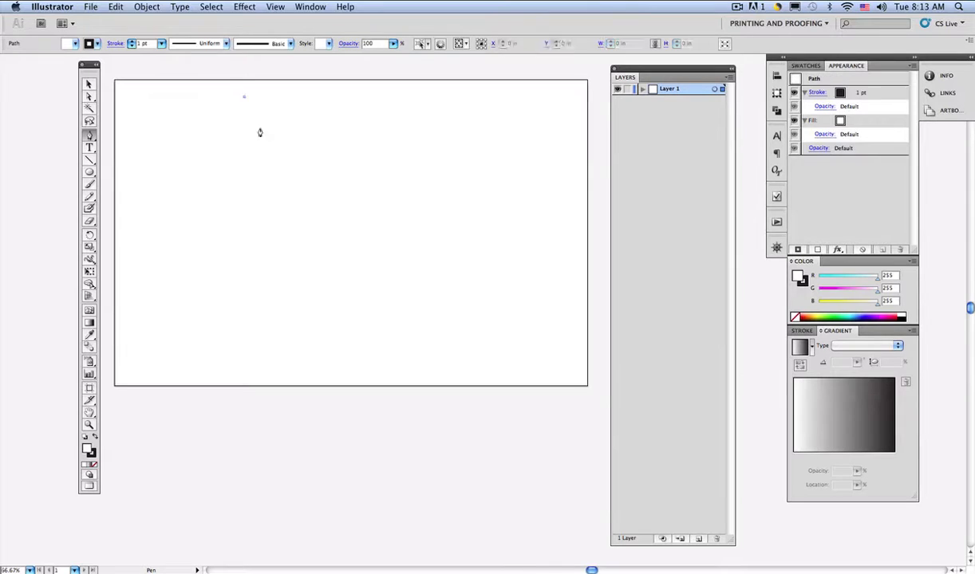
click(268, 138)
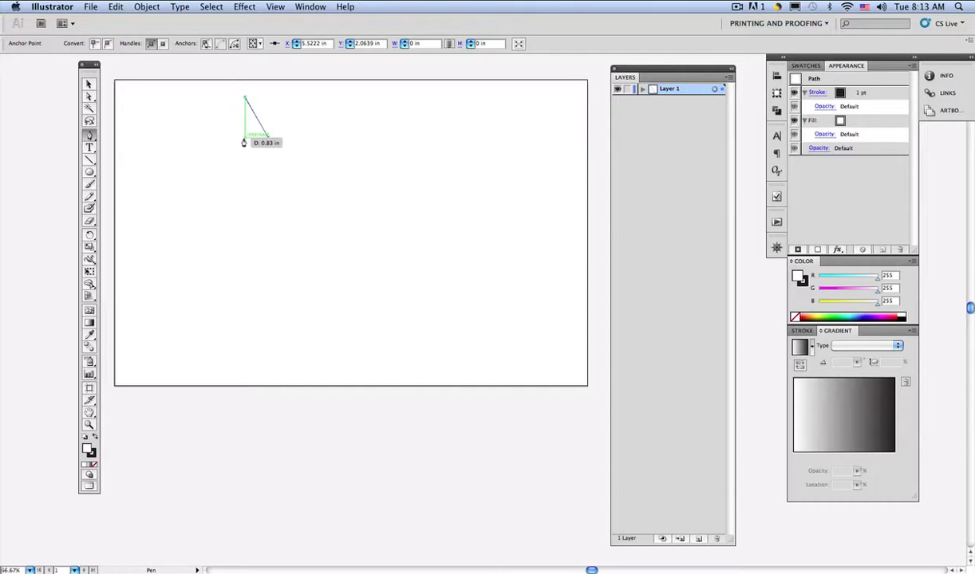
click(244, 143)
drag(244, 144, 231, 143)
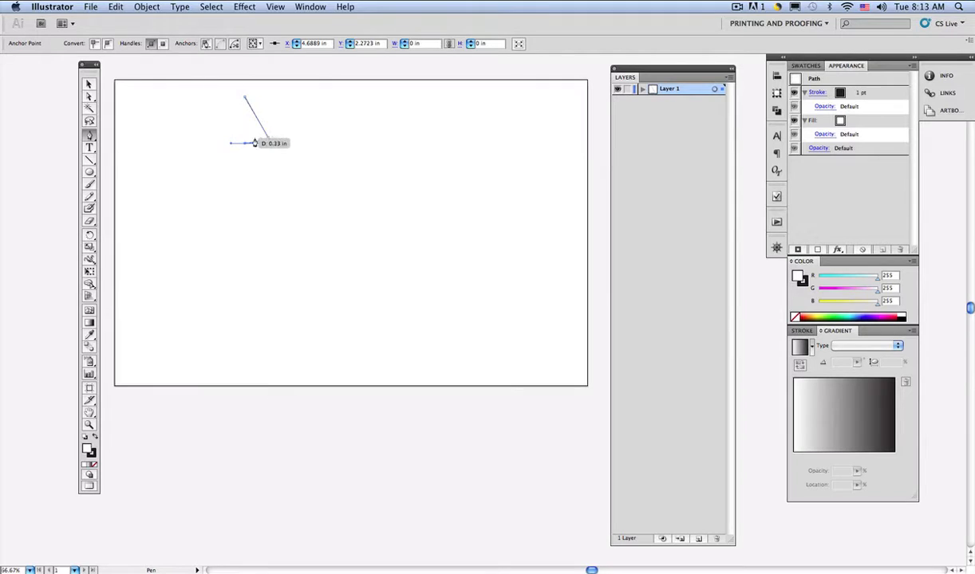
- Start a 3D Revolve effect on the half-cone path and preview it on the artboard
click(240, 6)
mouse_move(257, 84)
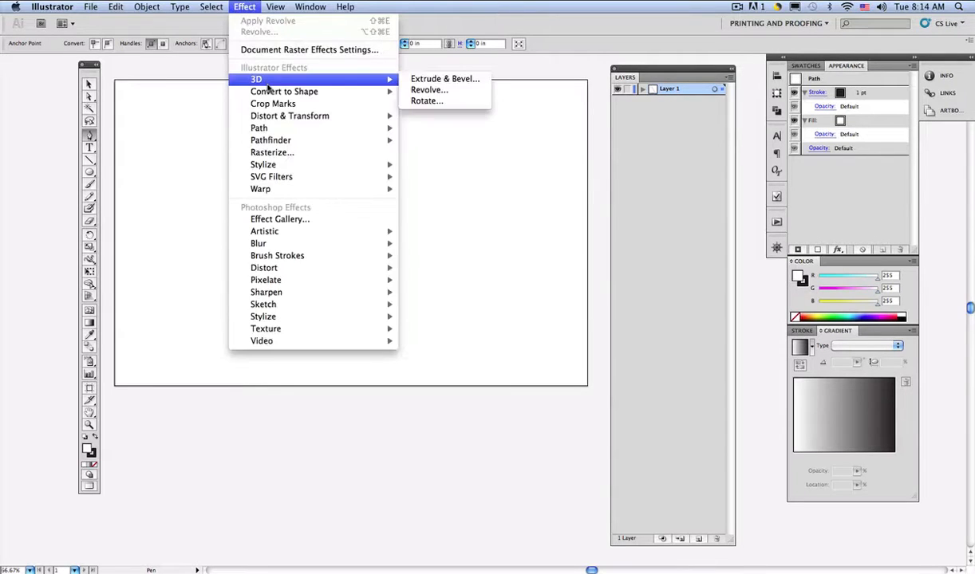
click(428, 90)
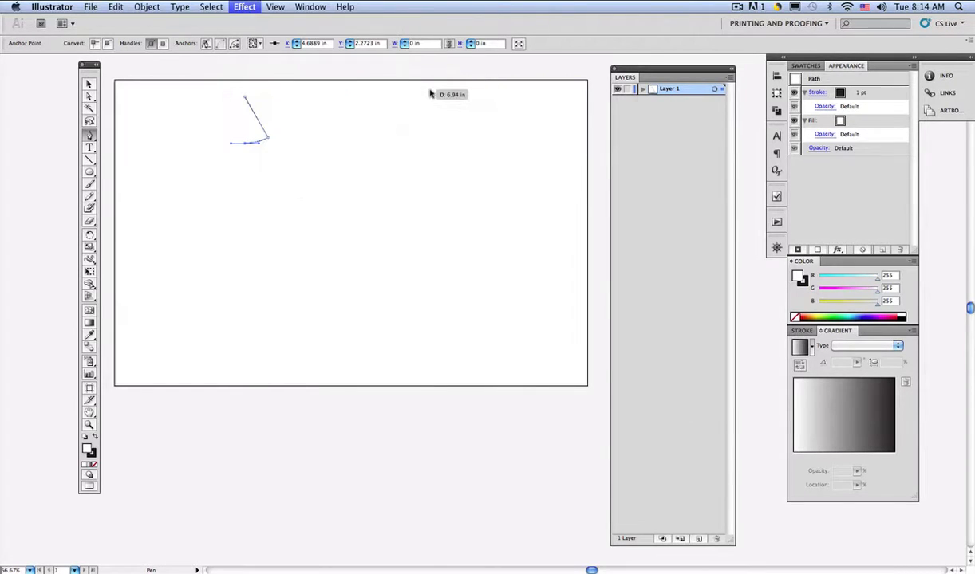
drag(757, 41, 435, 62)
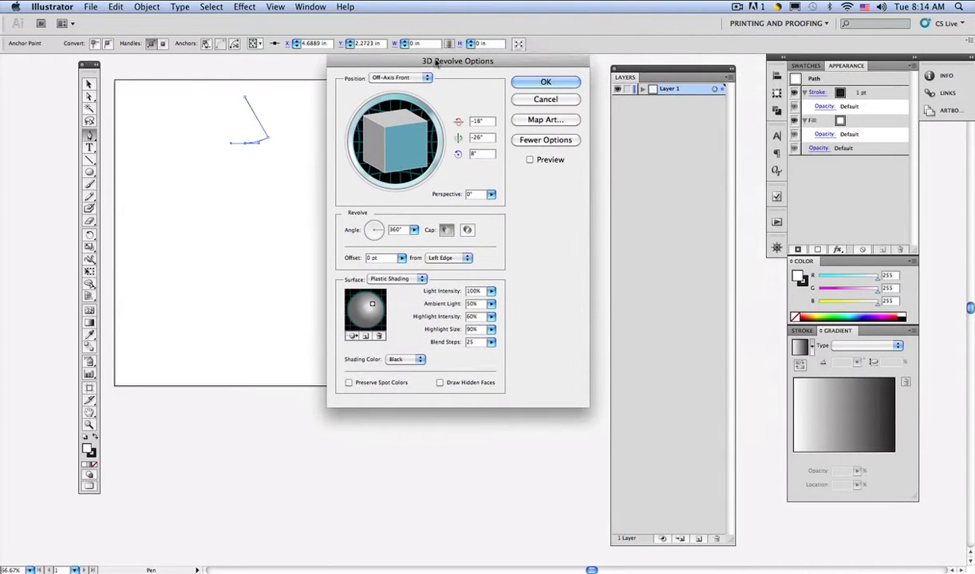
click(530, 160)
- Rotate the revolved cone freely to about -53° on X, 22° on Y and 10° on Z
drag(405, 129, 413, 140)
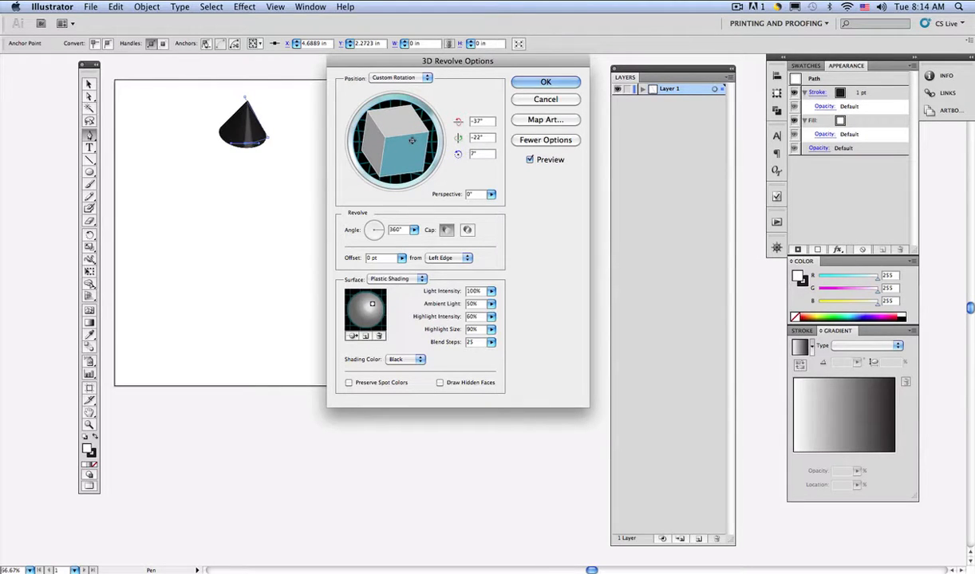
drag(413, 141, 385, 137)
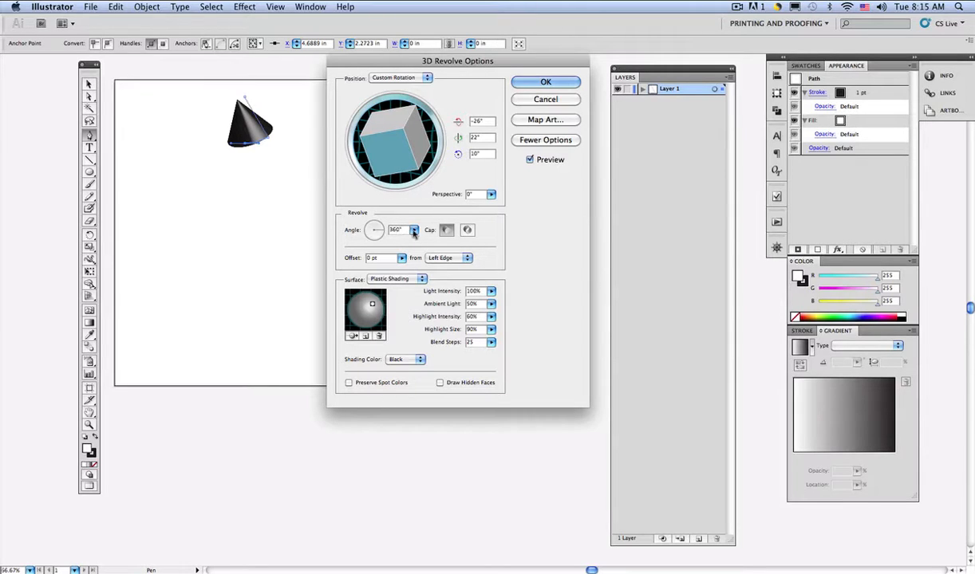
mouse_move(379, 130)
mouse_down()
mouse_move(410, 138)
mouse_move(403, 157)
mouse_move(391, 136)
mouse_up()
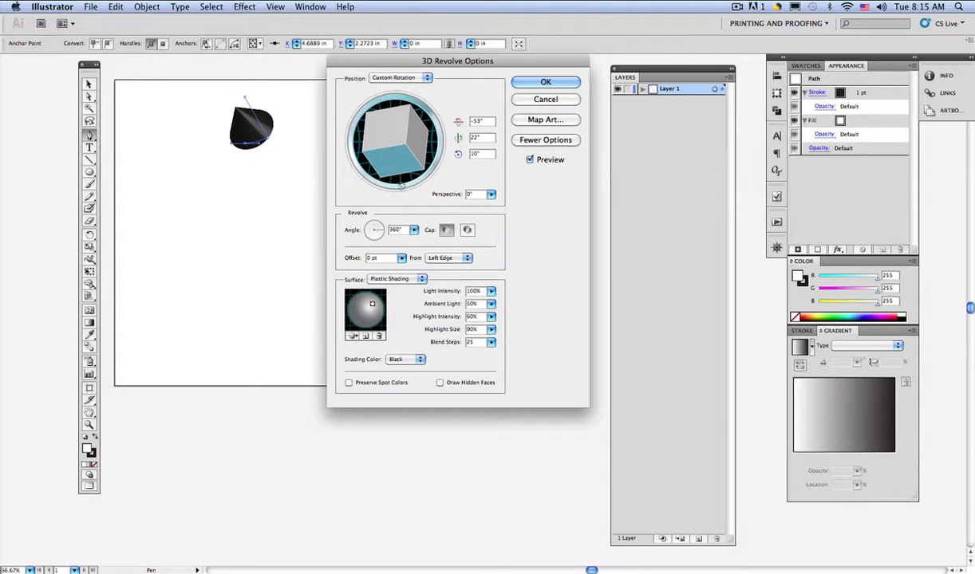
- Try partial revolve angles of 284° and 294° on the cone, and return the angle to 360°
click(414, 229)
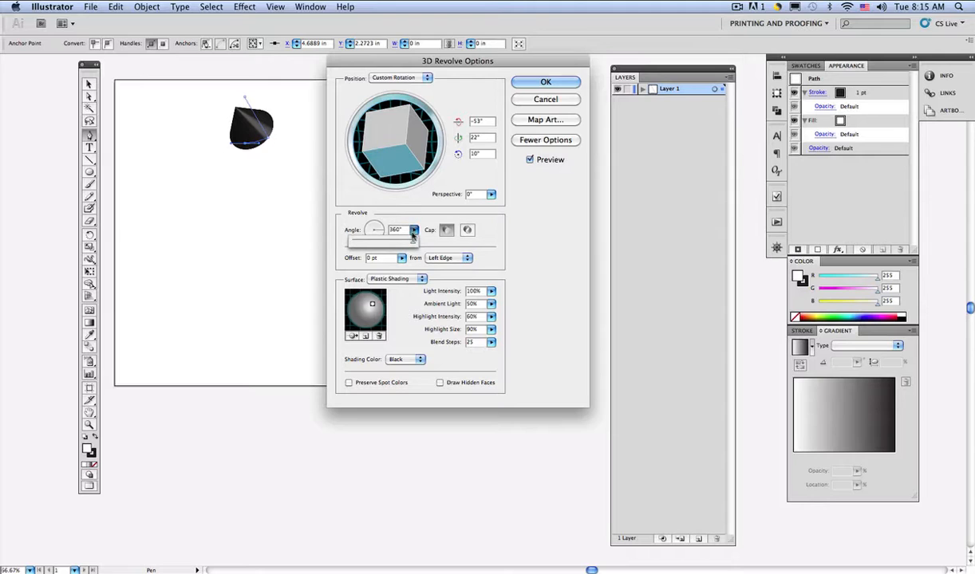
drag(413, 244, 401, 244)
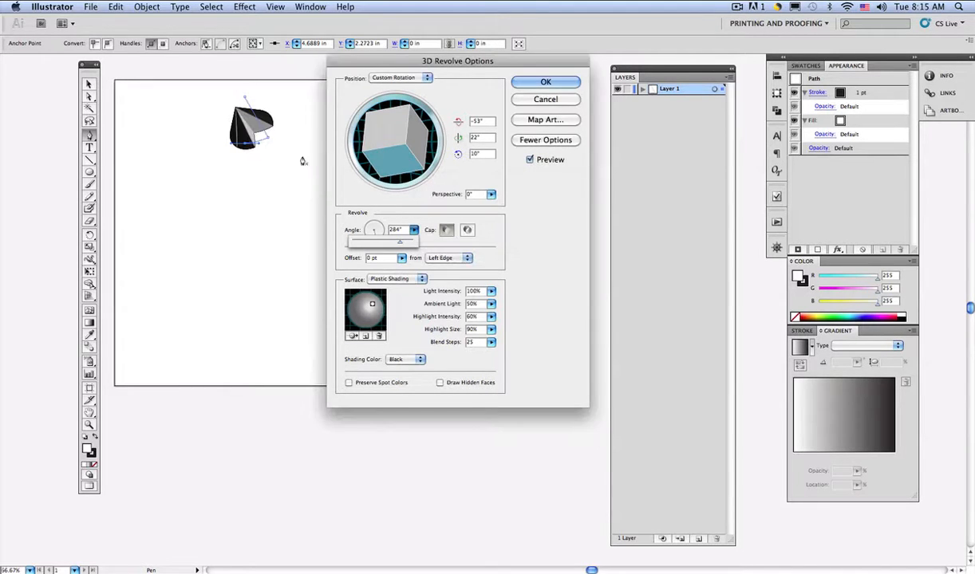
click(386, 222)
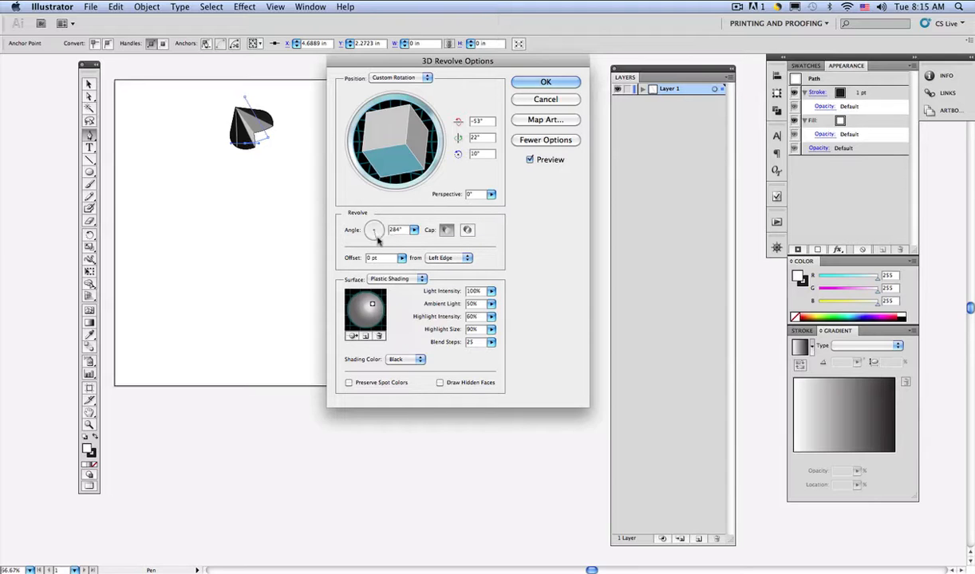
mouse_move(374, 238)
mouse_down()
mouse_move(360, 220)
mouse_move(370, 229)
mouse_move(352, 224)
mouse_move(376, 227)
mouse_move(378, 240)
mouse_up()
click(413, 229)
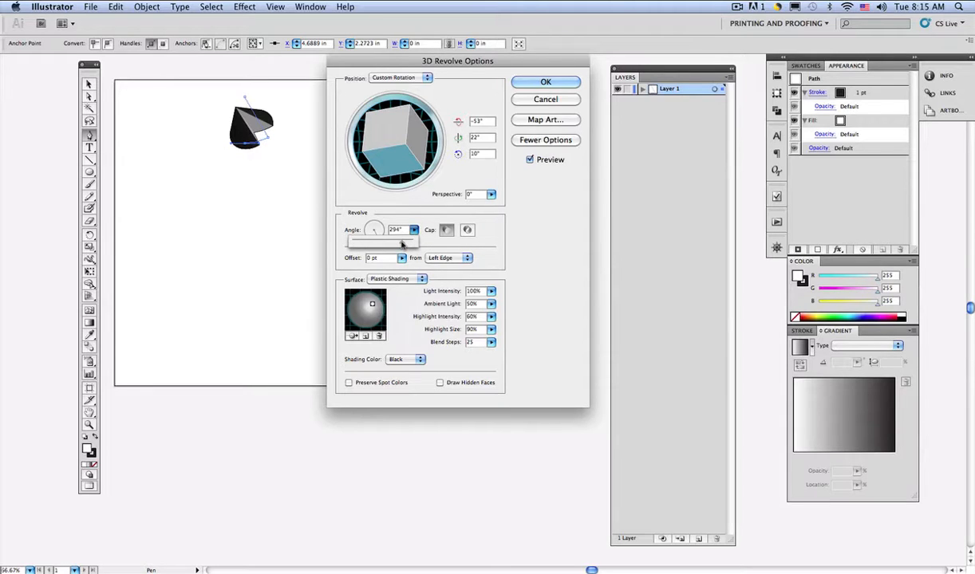
drag(402, 245, 417, 247)
click(410, 217)
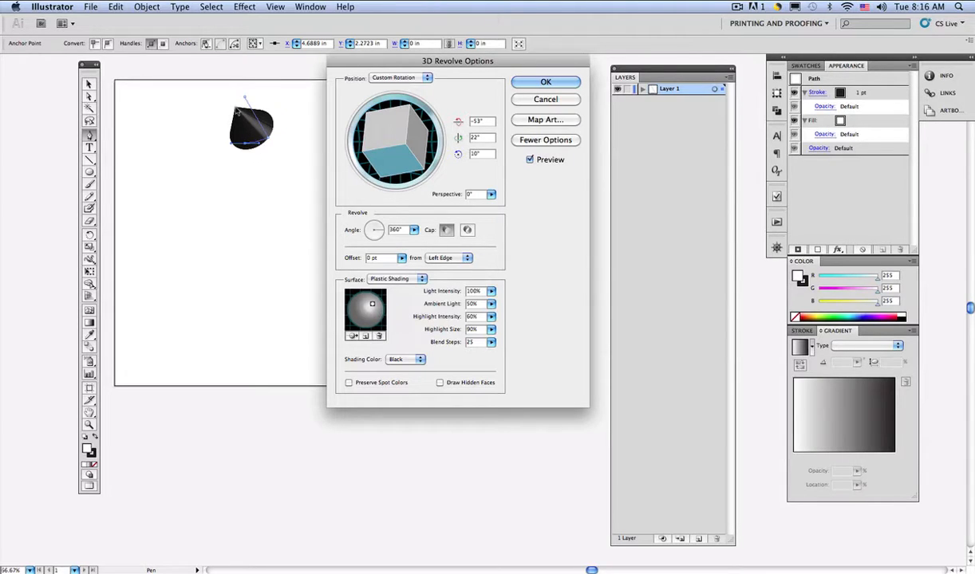
- Set the cone's revolve offset to 77 pt from the Left Edge
click(401, 258)
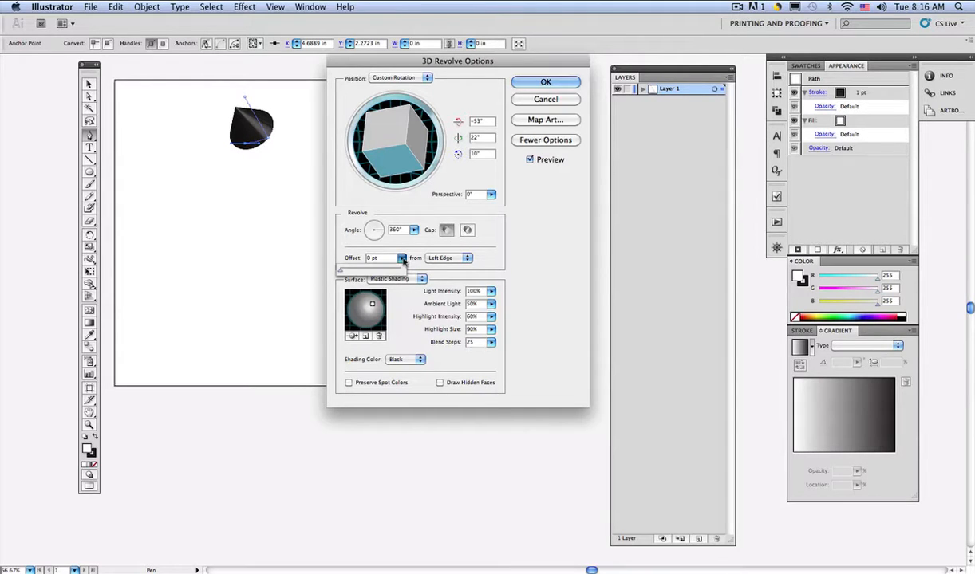
click(403, 260)
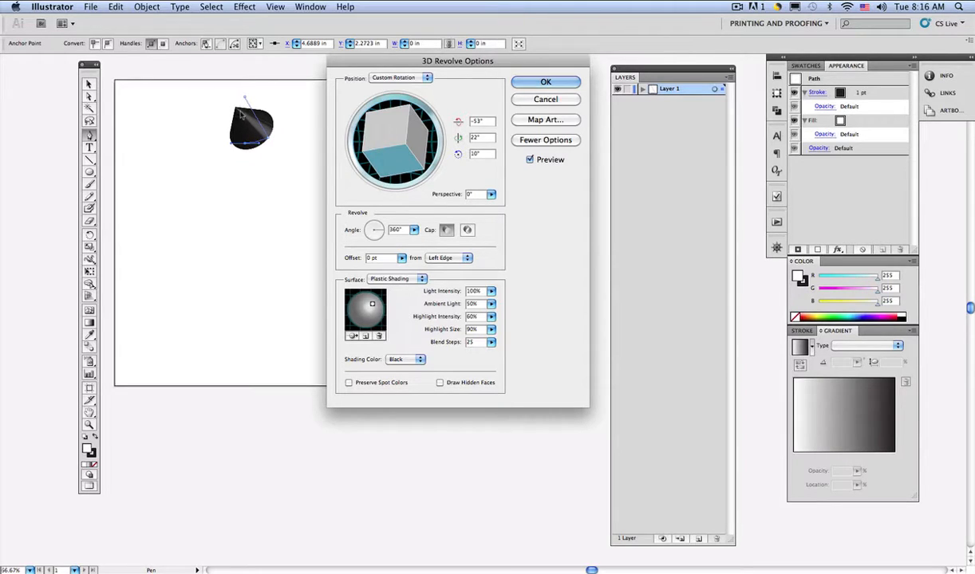
click(401, 257)
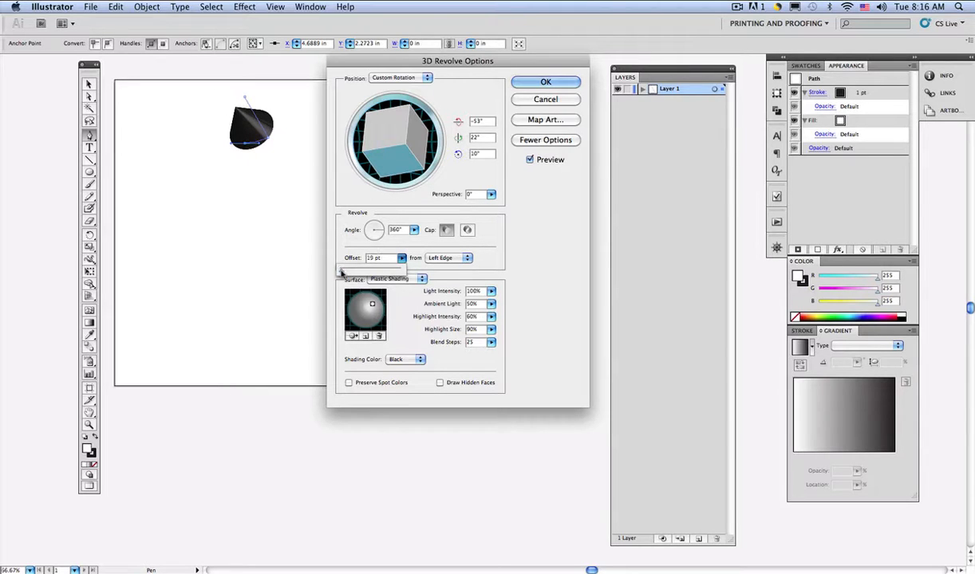
drag(342, 272, 346, 273)
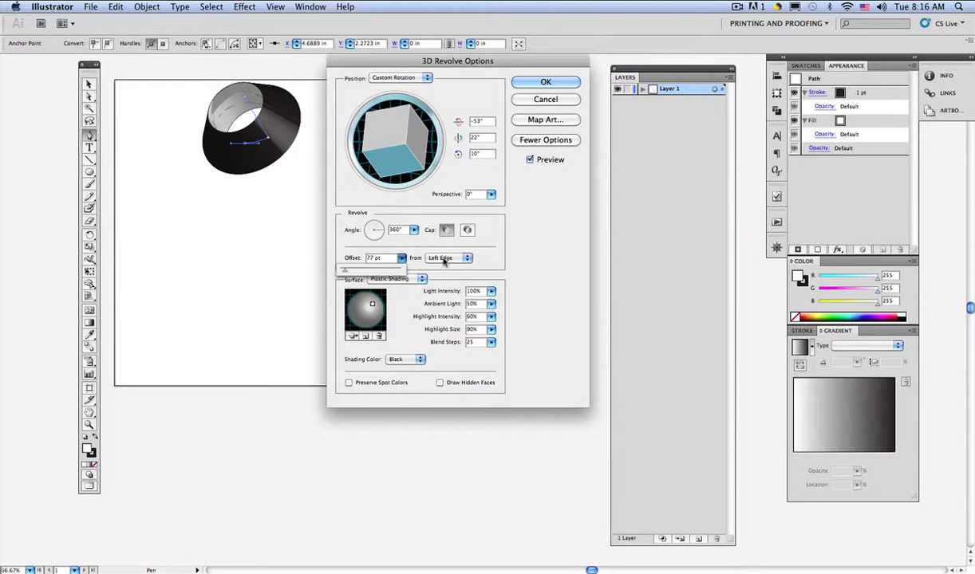
- Change the reference of the revolve offset to the Right Edge
click(444, 260)
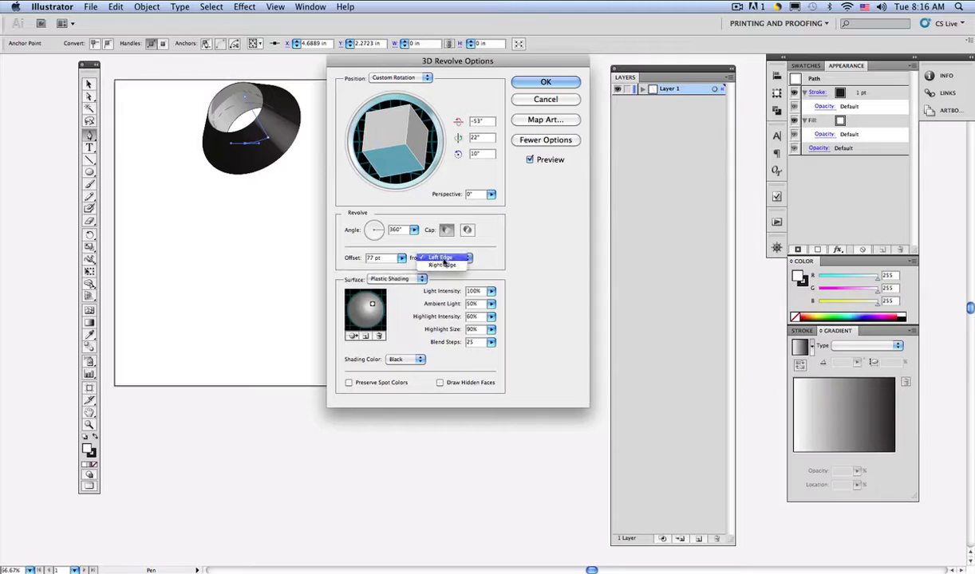
click(445, 266)
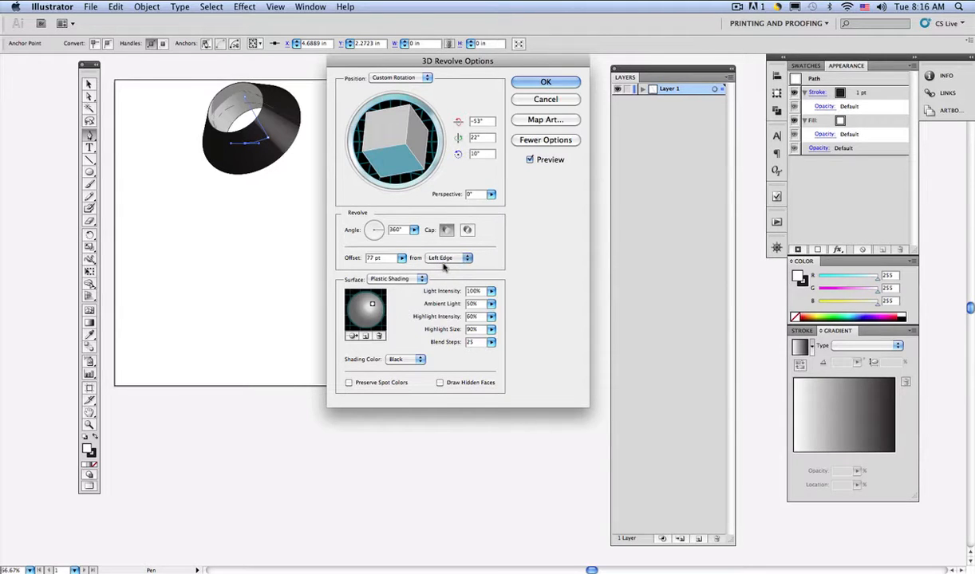
click(458, 259)
click(461, 248)
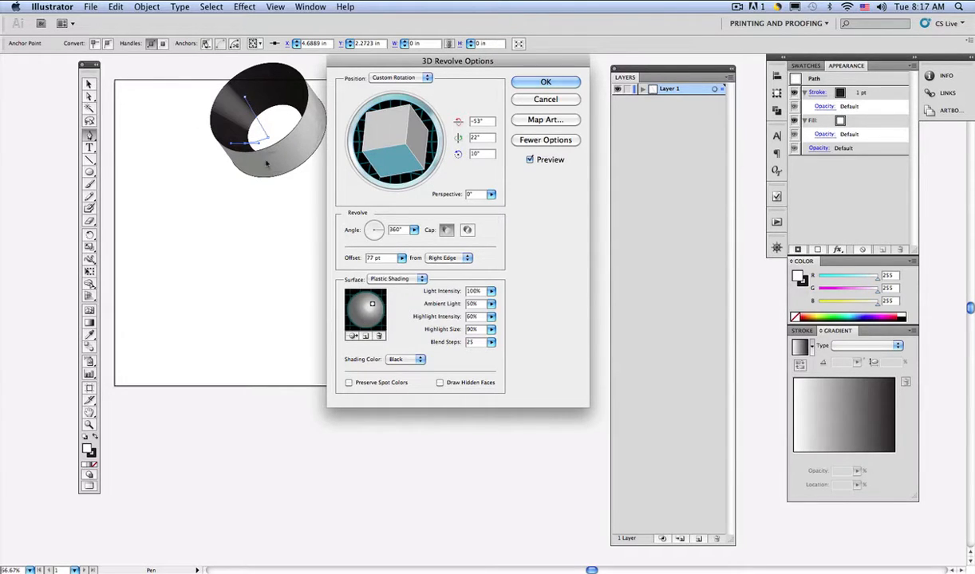
- Return the offset reference to the Left Edge and reset the revolve offset to 0 pt
click(442, 258)
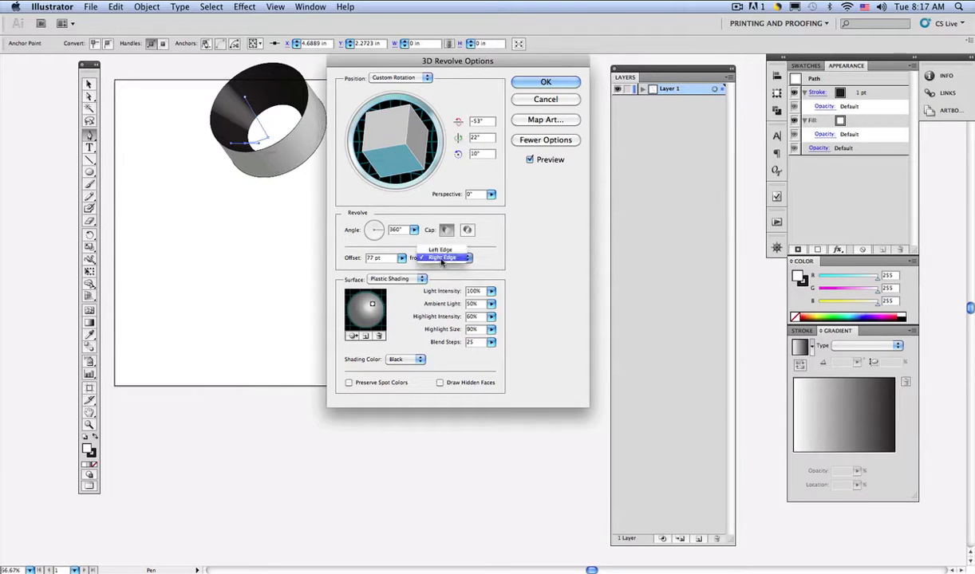
click(442, 258)
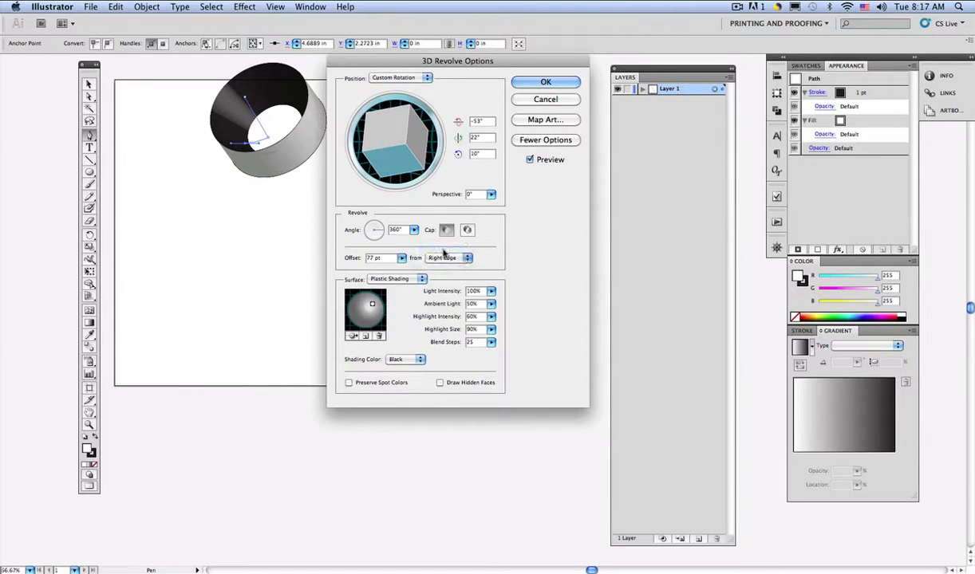
drag(443, 252, 441, 244)
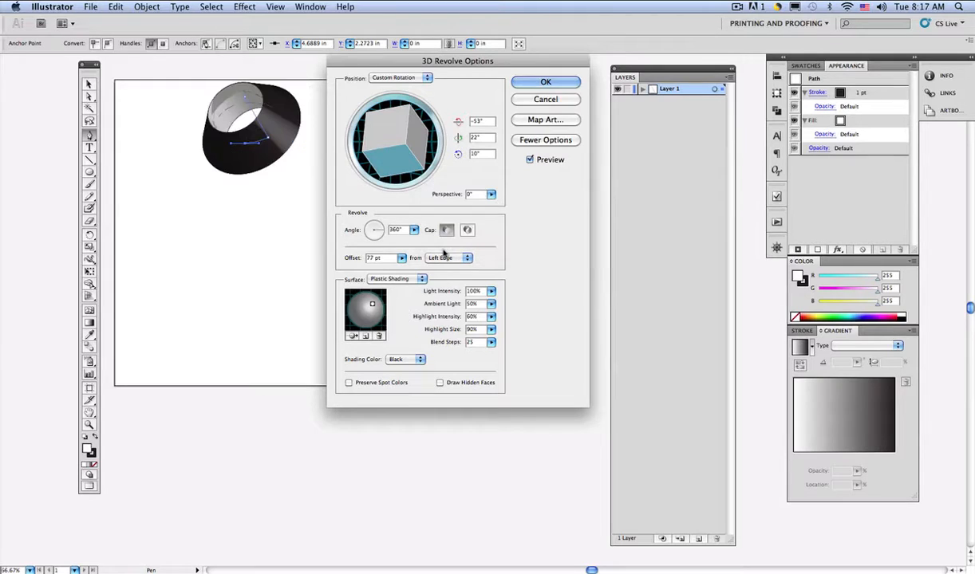
click(401, 259)
drag(395, 267, 320, 257)
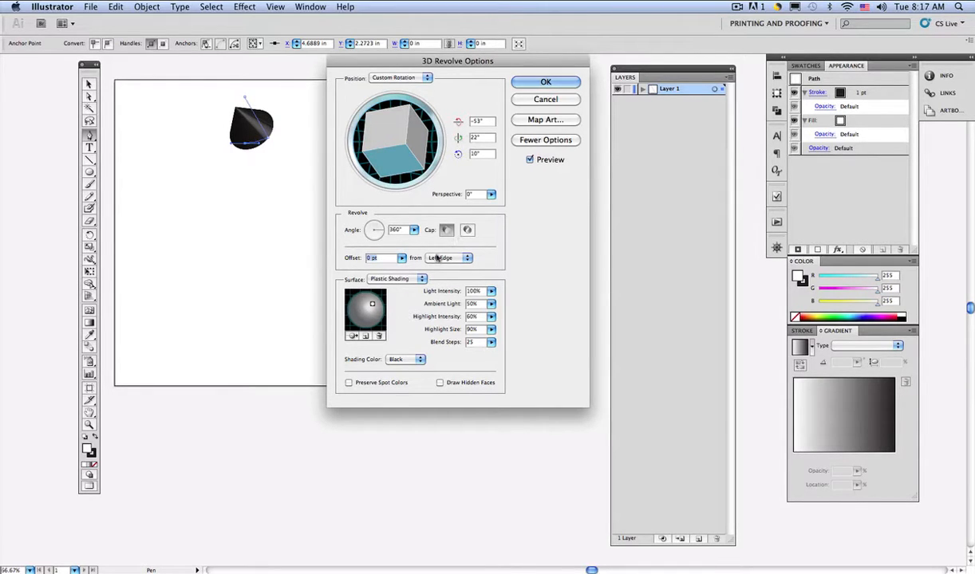
- Set the cone's revolve offset to 67 pt from the Left Edge and its shading color to None
click(392, 262)
drag(393, 262, 345, 271)
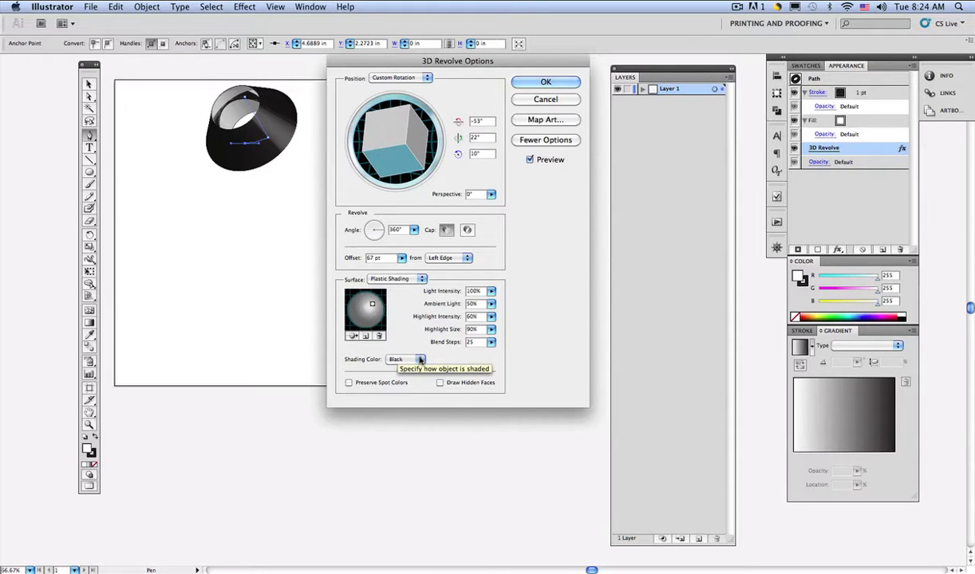
click(419, 359)
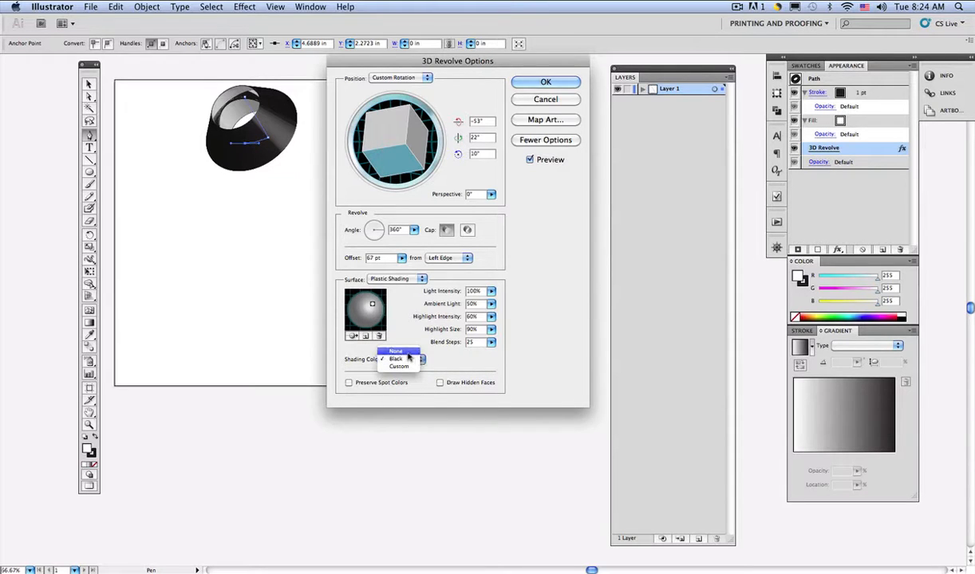
click(408, 359)
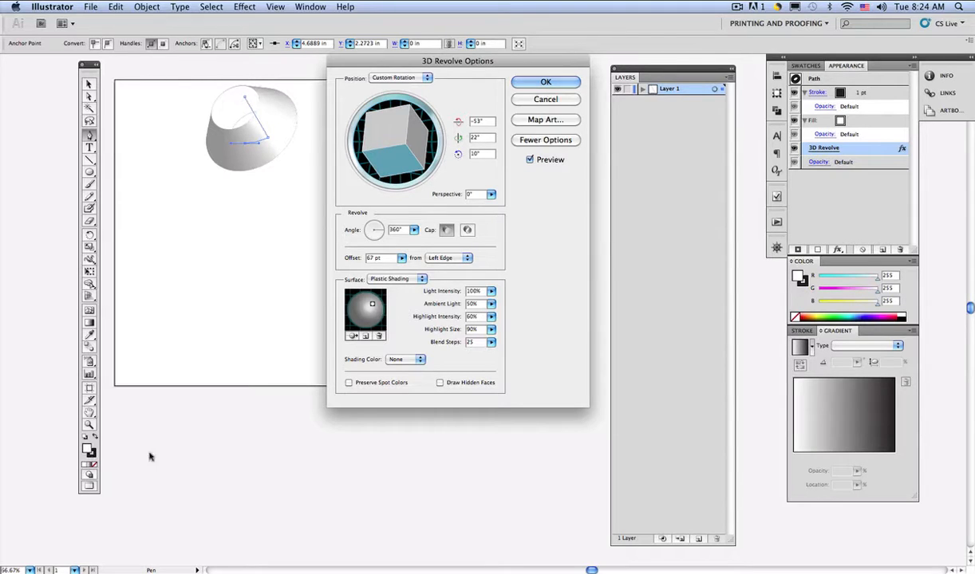
- Change the shading color to Custom with the blue-violet 3700FF and apply the revolve to the cone
click(420, 360)
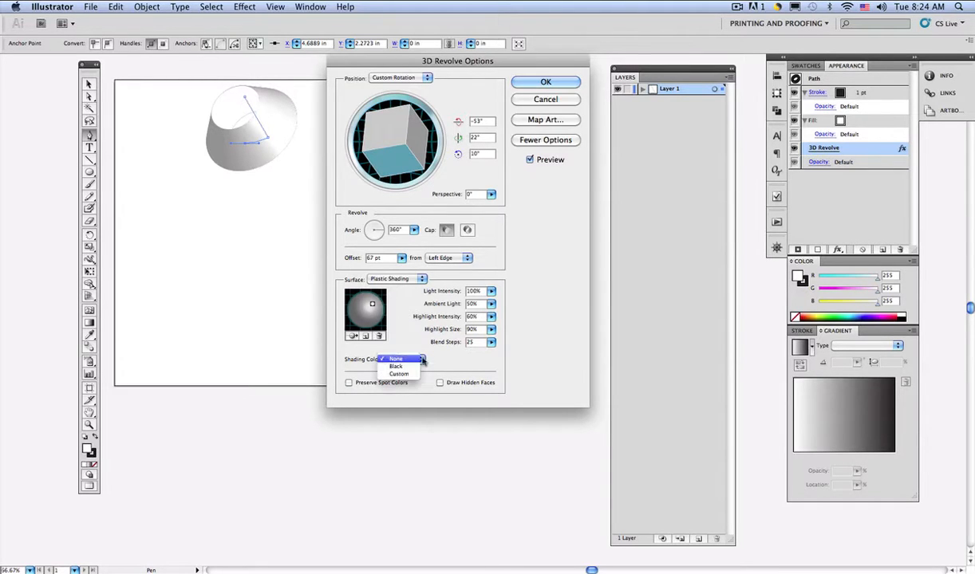
click(411, 375)
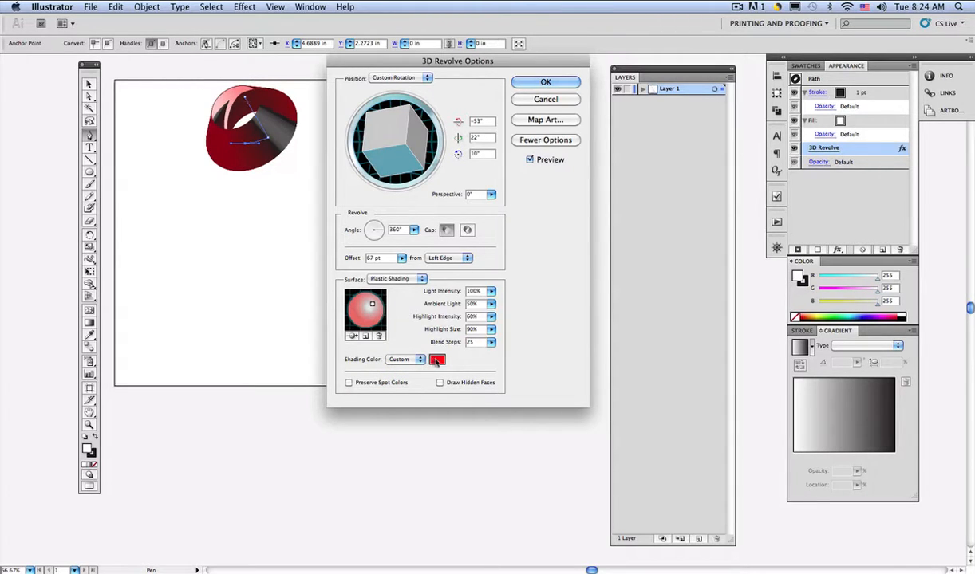
click(437, 360)
click(493, 211)
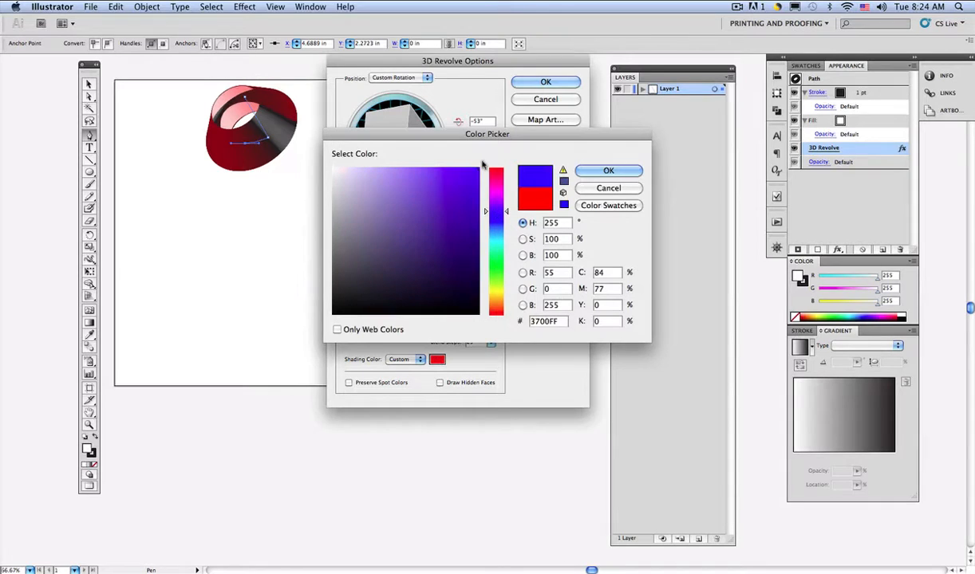
click(603, 170)
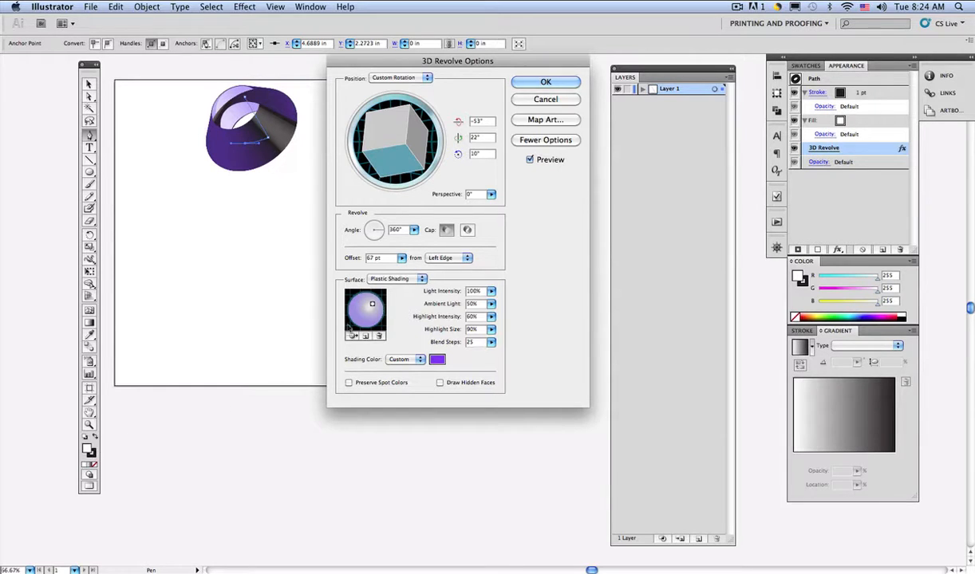
click(529, 83)
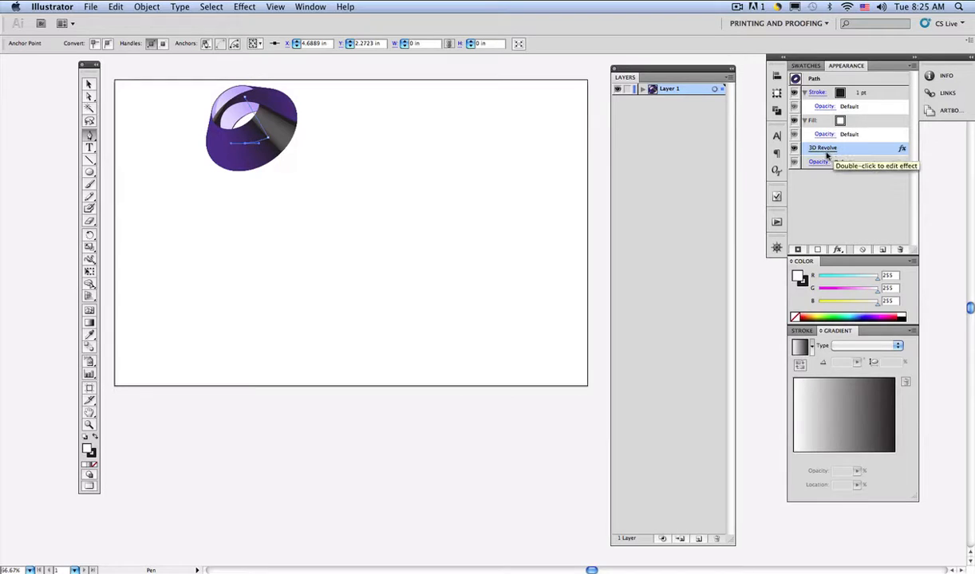
click(89, 83)
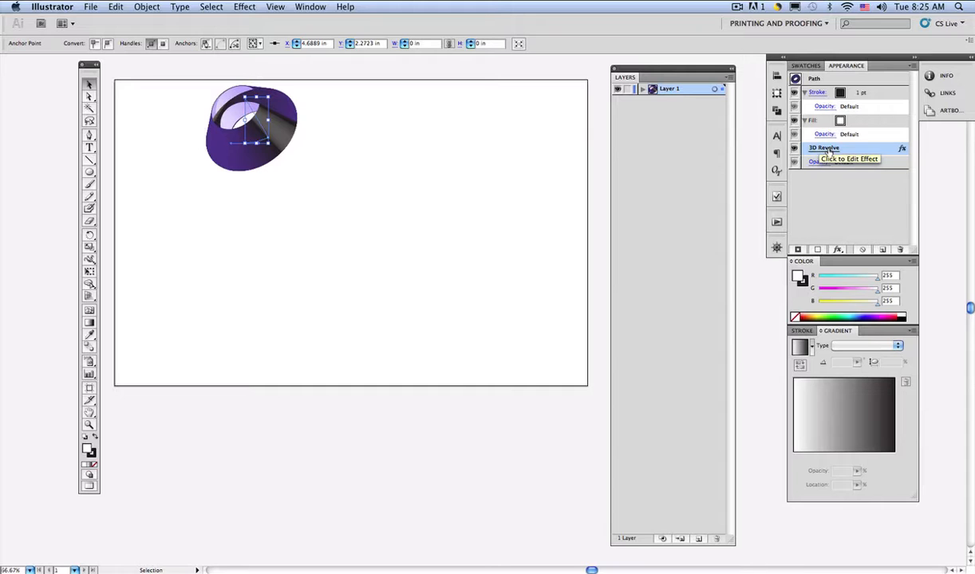
click(244, 7)
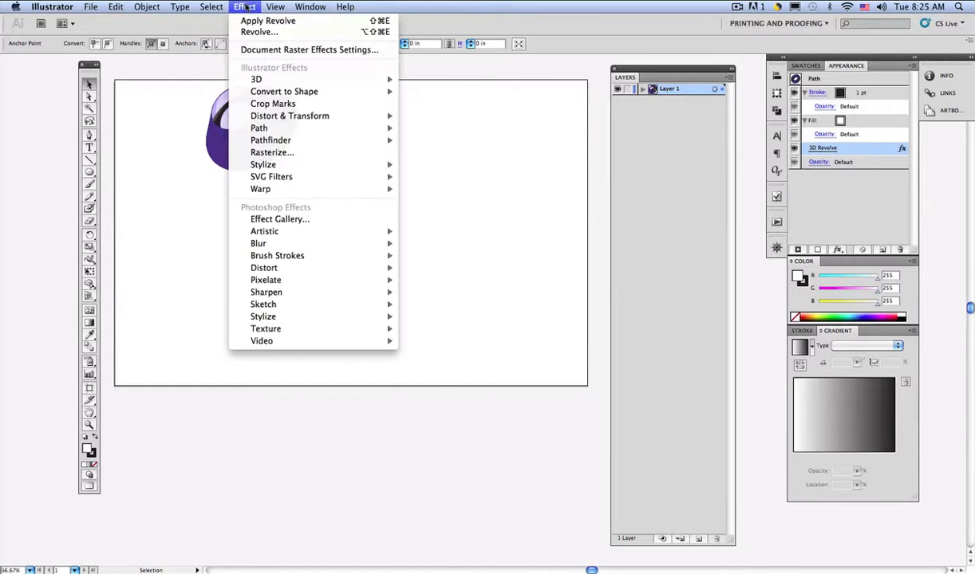
mouse_move(258, 80)
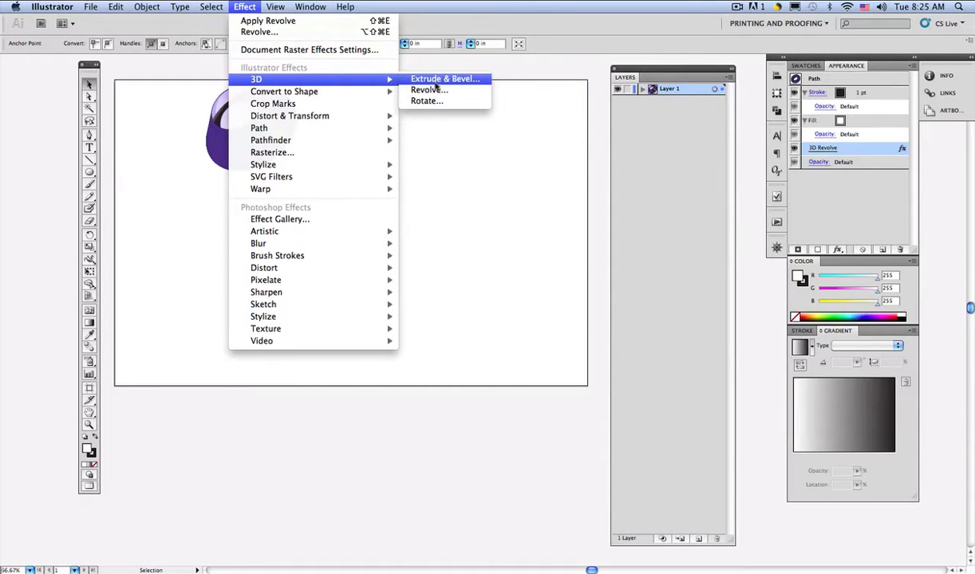
click(236, 8)
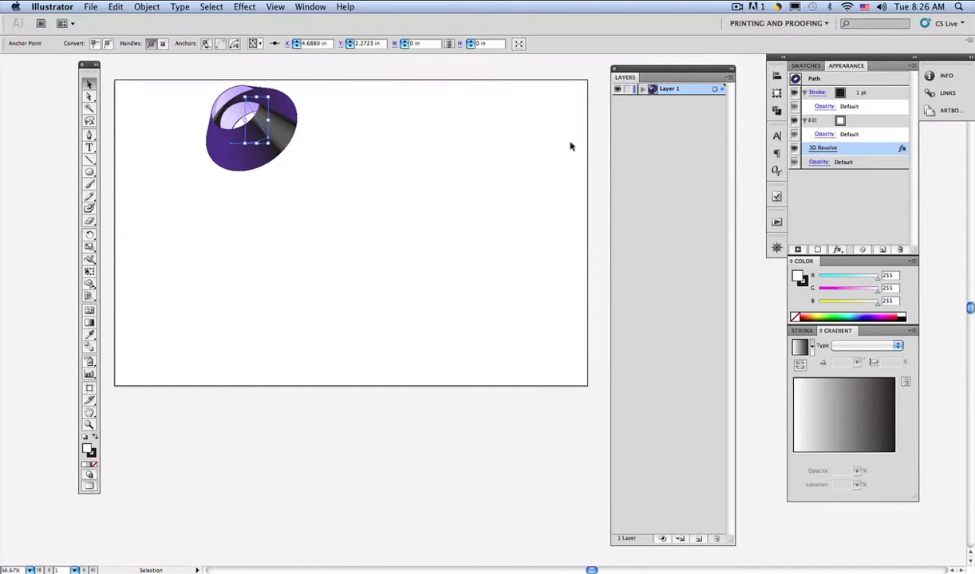
- Reopen the cone's applied 3D Revolve effect for editing with preview on, and set the shading color to None
click(830, 150)
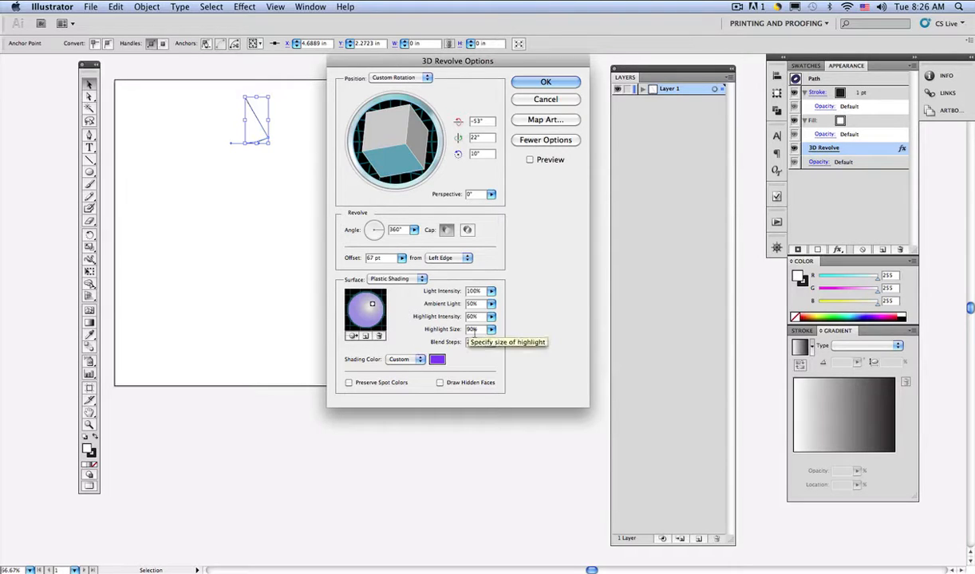
click(529, 161)
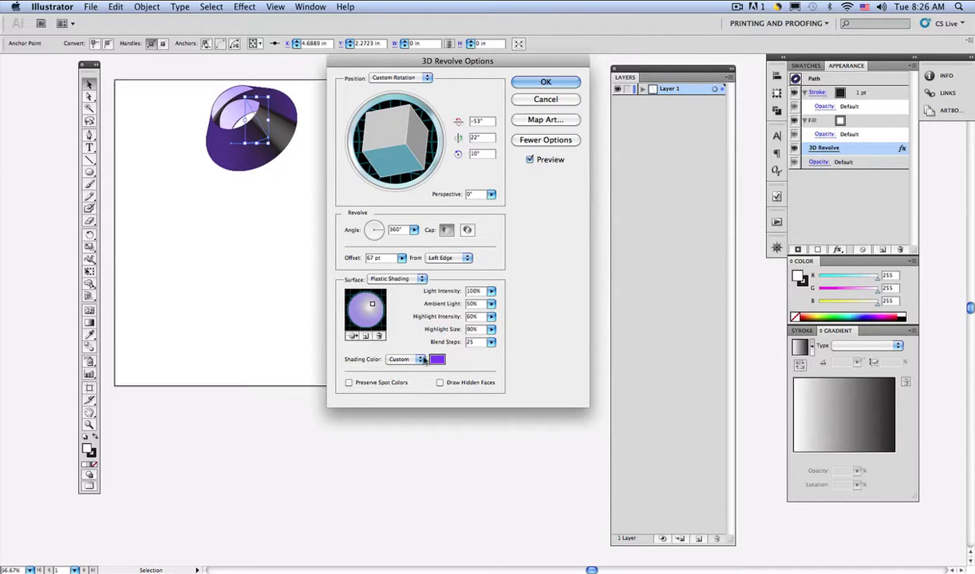
click(422, 359)
click(407, 348)
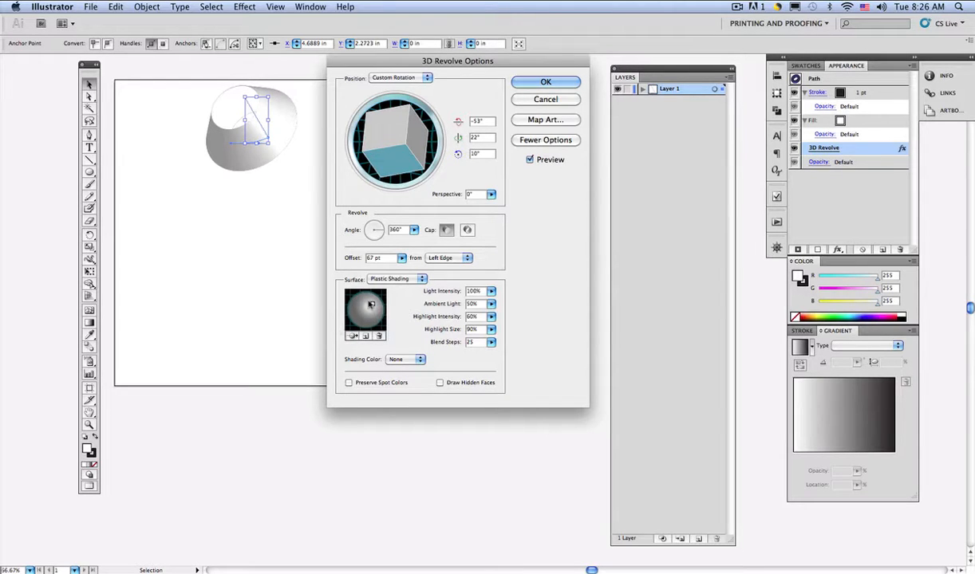
- Try several positions for the light on the shading sphere and leave it near the sphere's lower center
drag(372, 305, 354, 302)
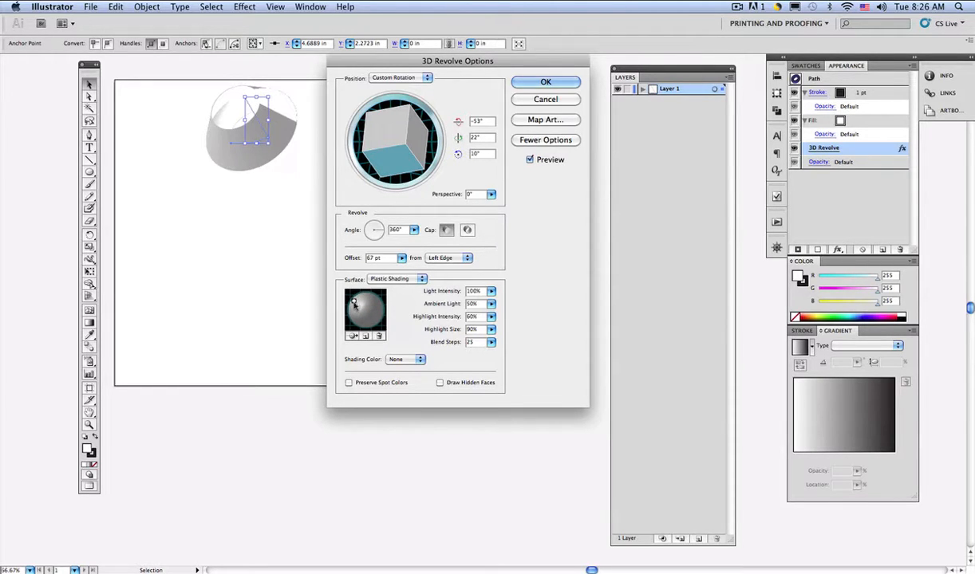
drag(353, 304, 351, 312)
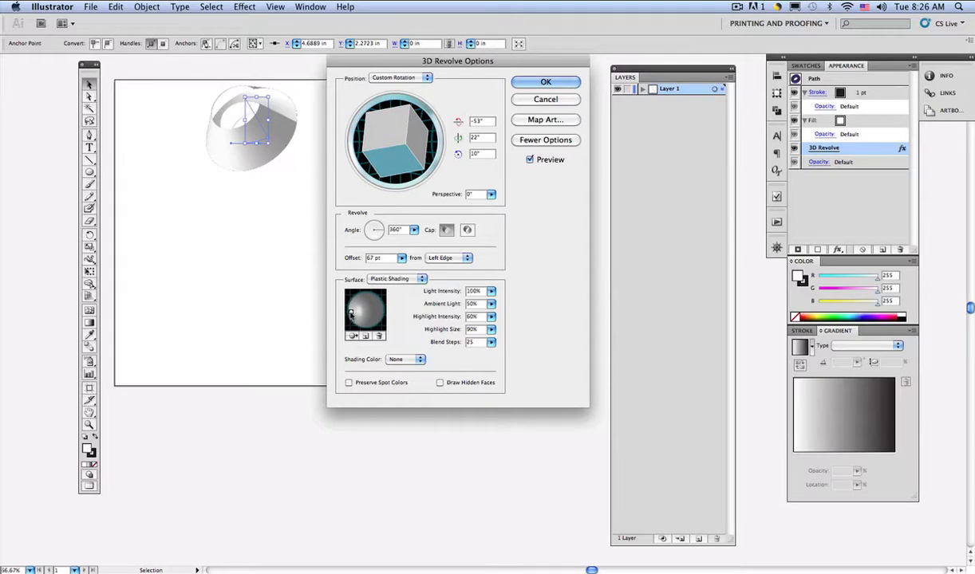
drag(350, 315, 364, 324)
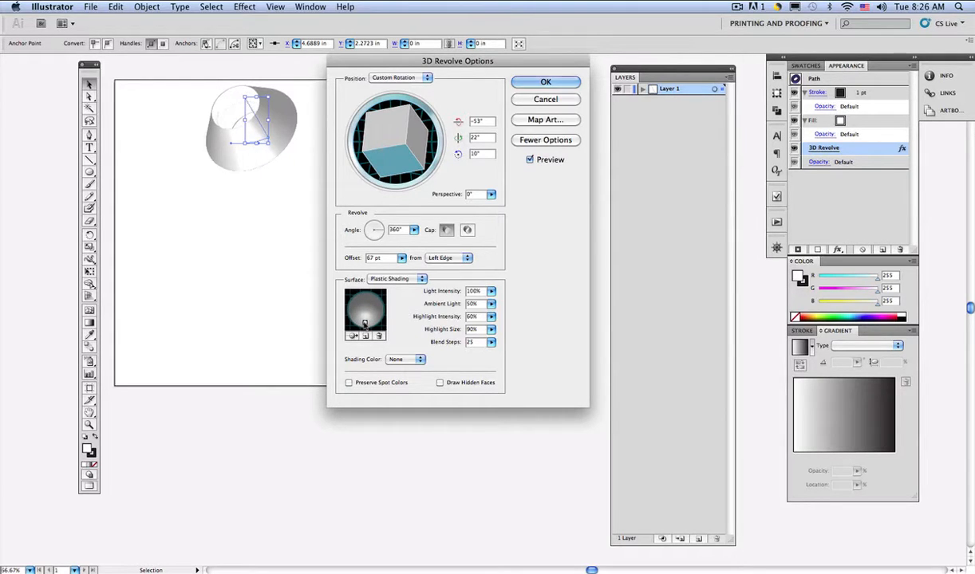
drag(364, 323, 371, 320)
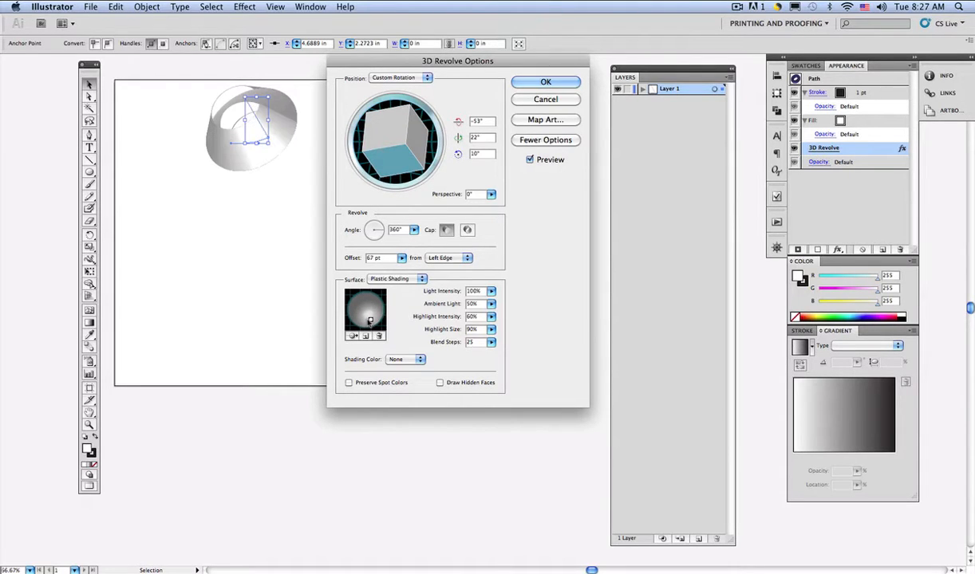
drag(371, 321, 367, 323)
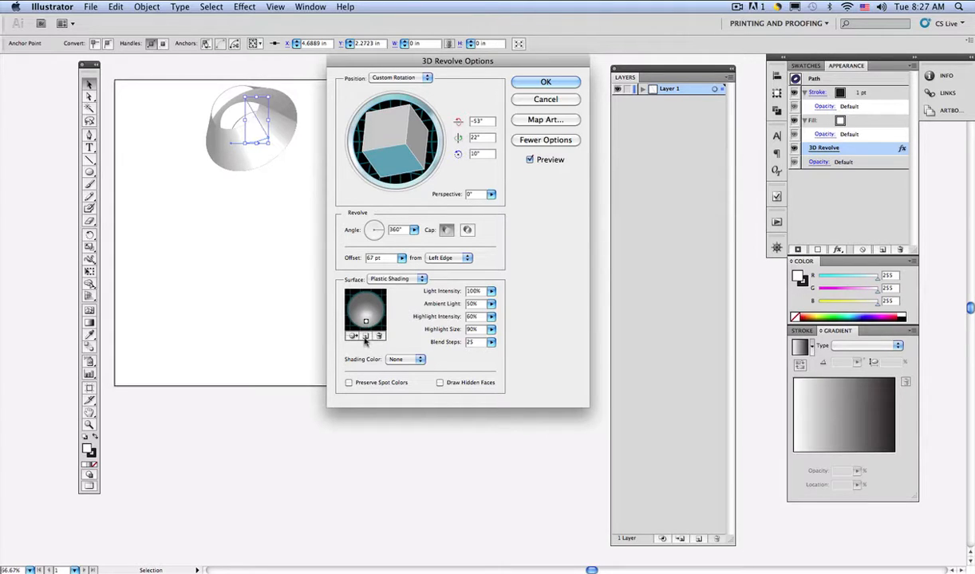
- Add a second light to the shading sphere and try it at different positions along the sphere's right side
click(365, 338)
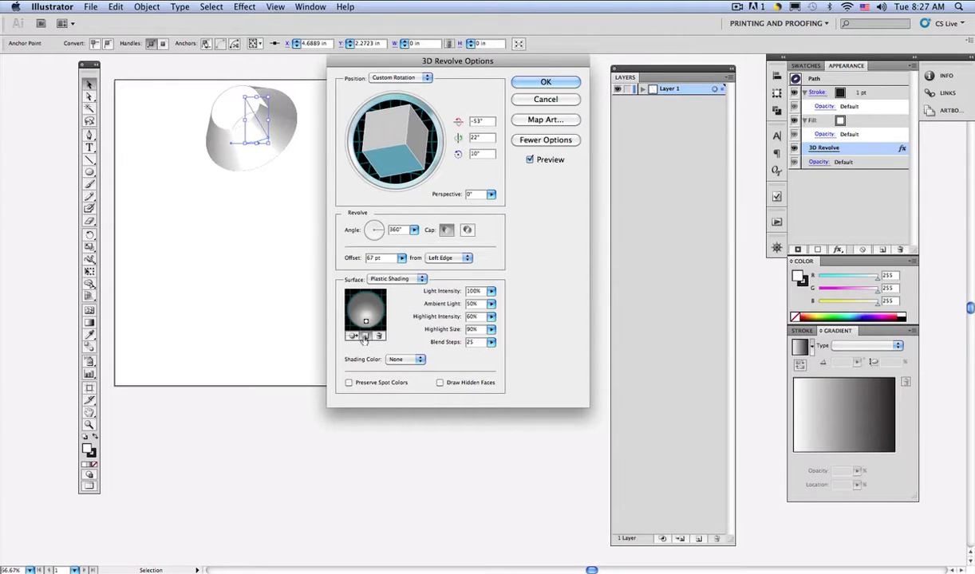
drag(365, 322, 377, 304)
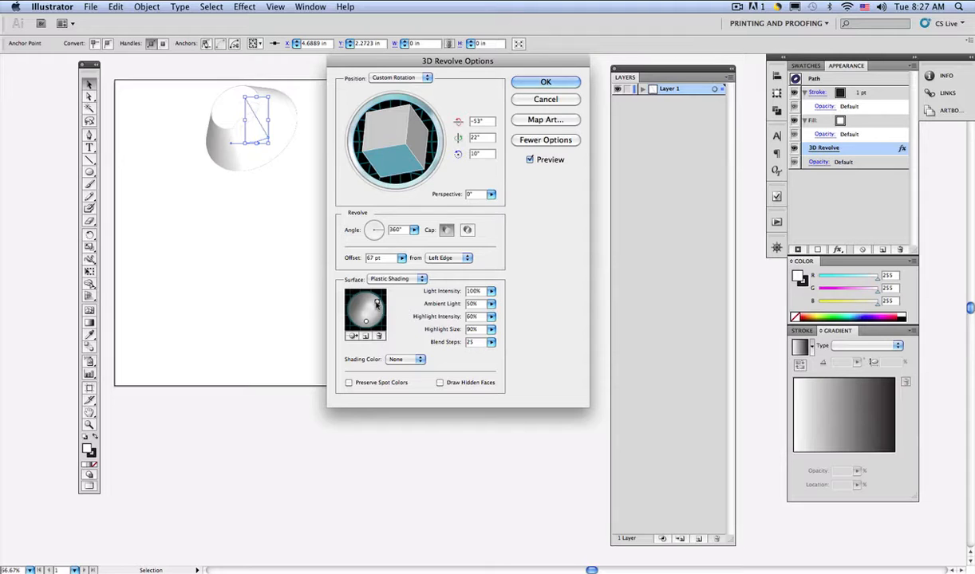
drag(376, 303, 378, 316)
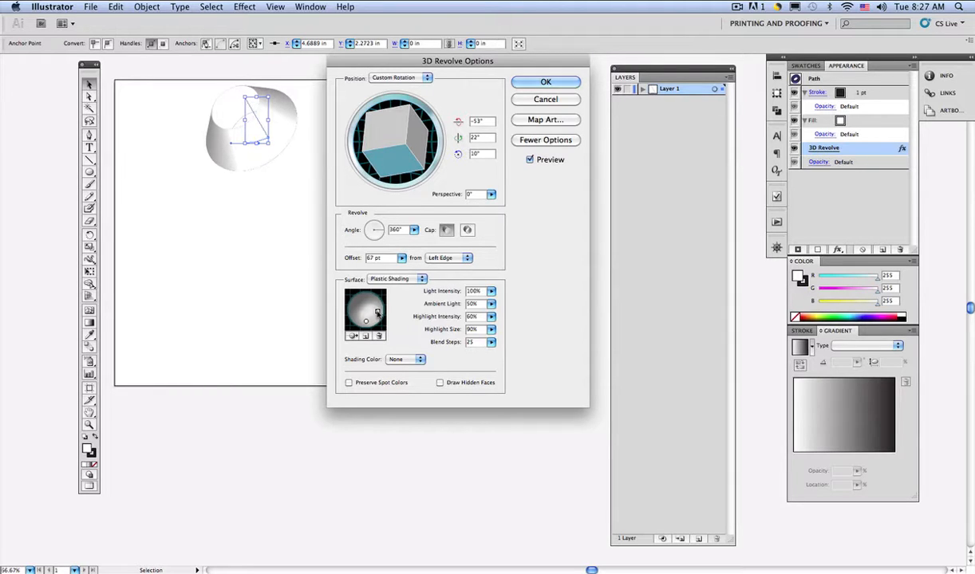
drag(375, 314, 373, 320)
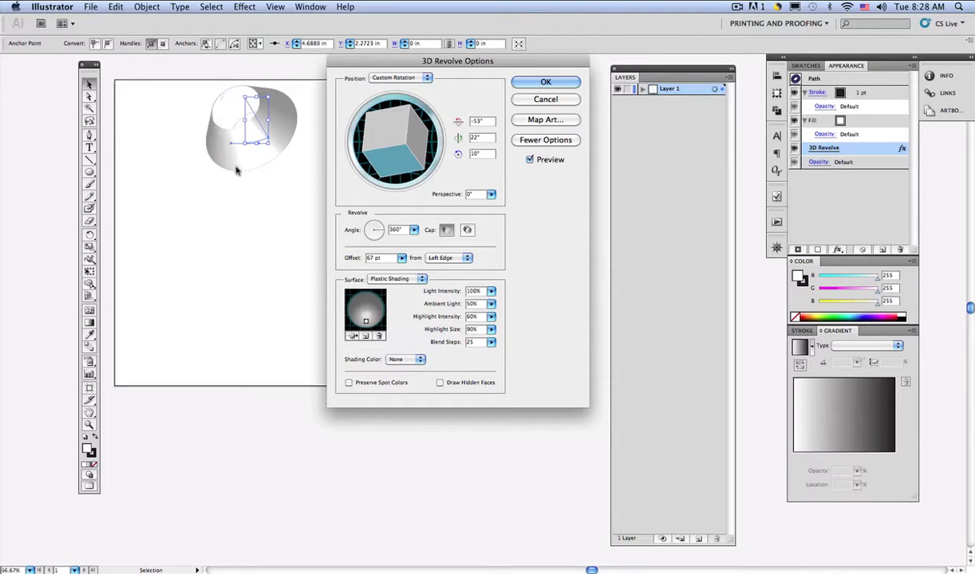
- Apply the revolve settings and examine the shading on the cone's surface at 300% magnification
click(561, 84)
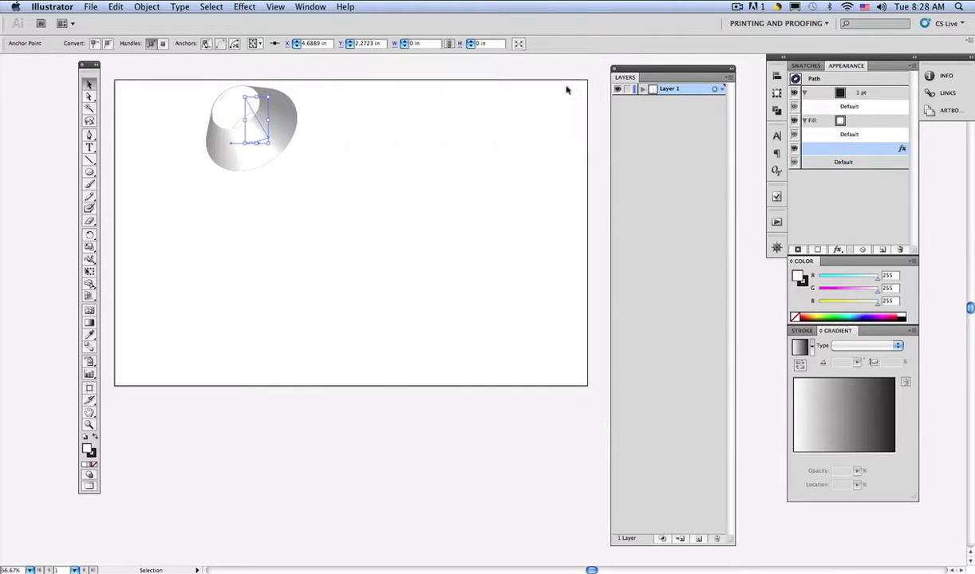
key(super+equal)
key(super+equal)
key(super+equal)
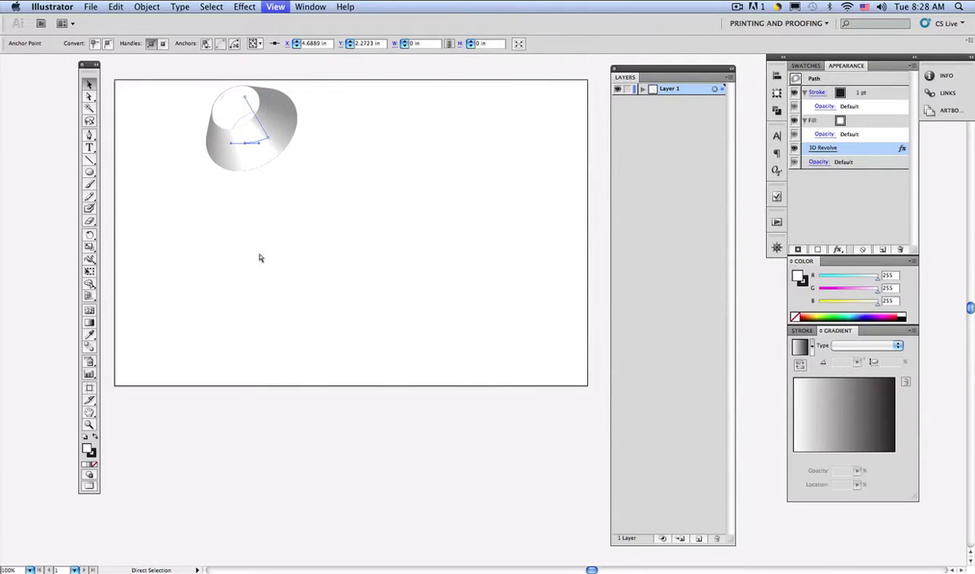
scroll(233, 219, left, 2)
scroll(234, 219, up, 3)
scroll(233, 218, up, 5)
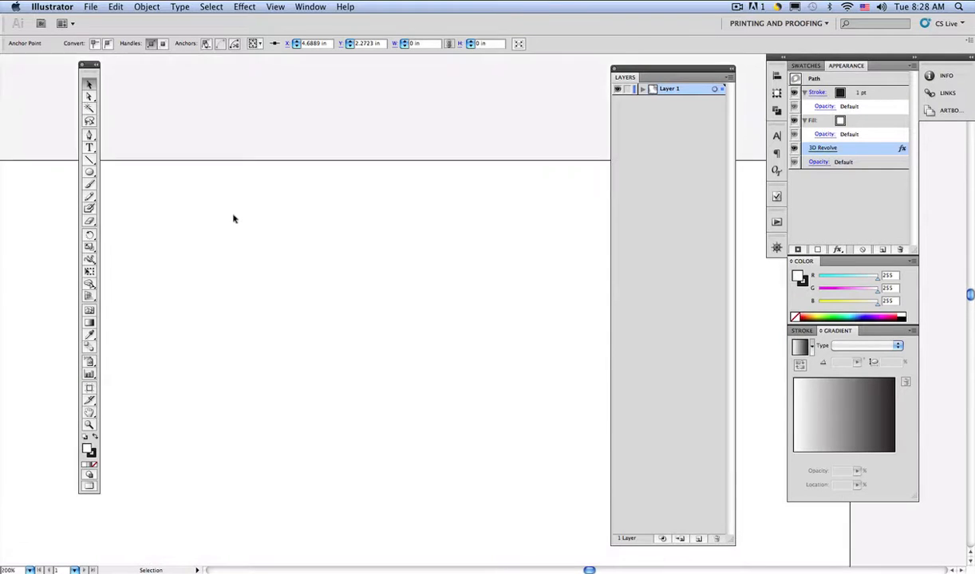
scroll(234, 219, left, 8)
scroll(364, 318, right, 8)
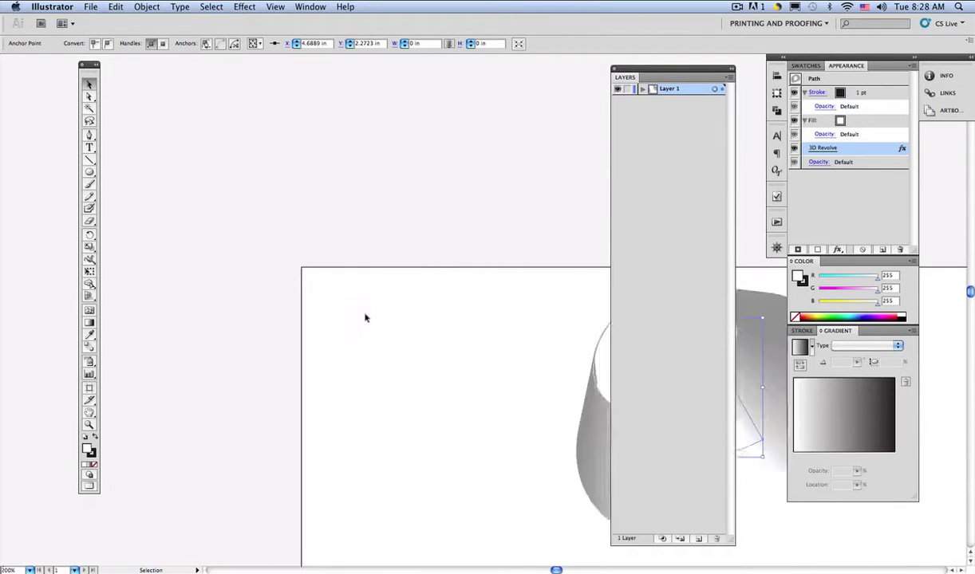
scroll(364, 318, down, 4)
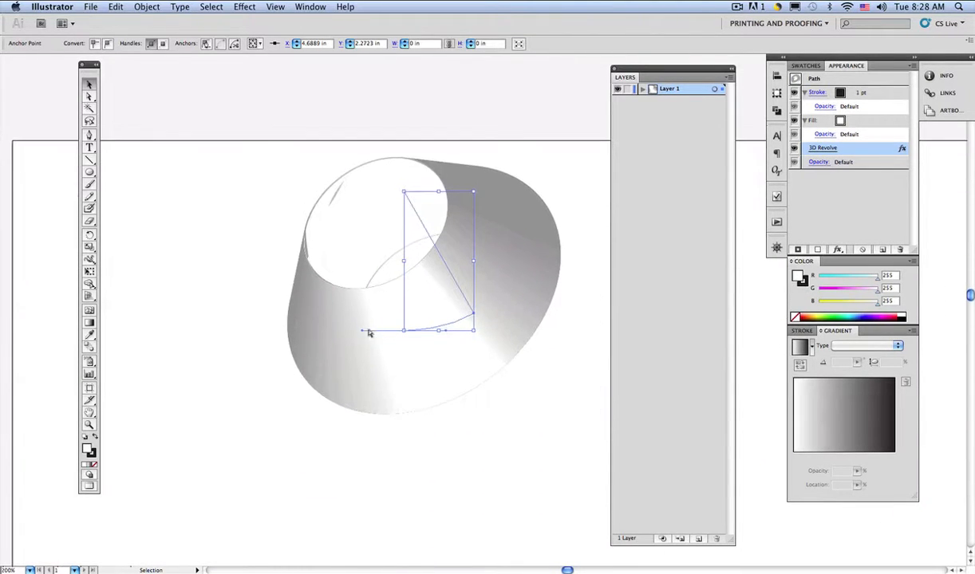
key(super+equal)
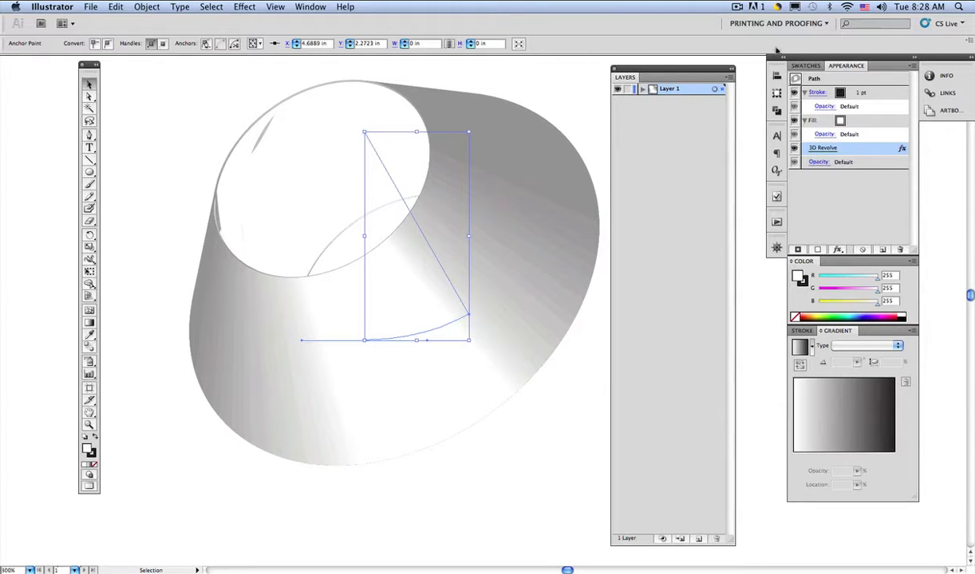
- Reopen the cone's 3D Revolve effect, keep the artwork in view beside its options, and set Blend Steps to 79
click(817, 149)
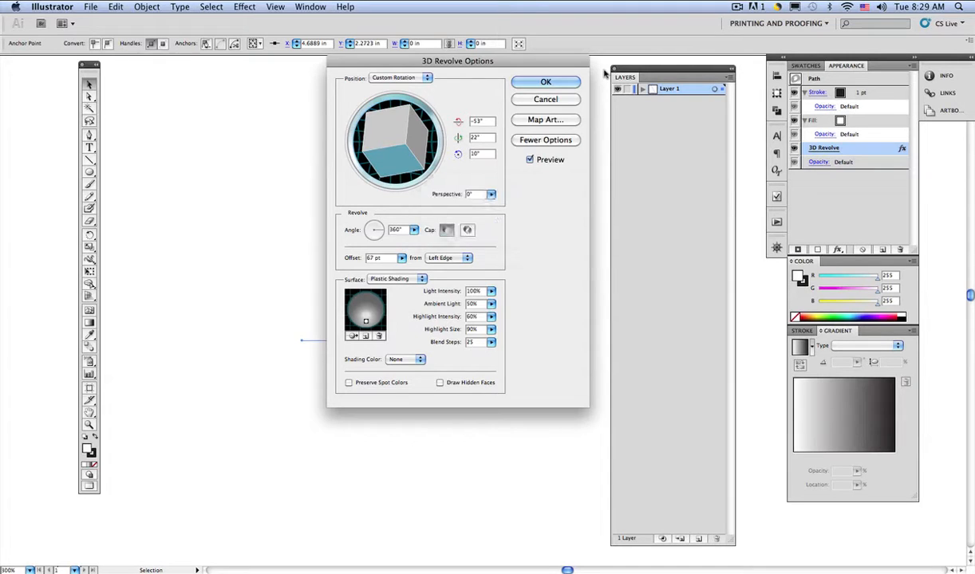
drag(495, 62, 752, 124)
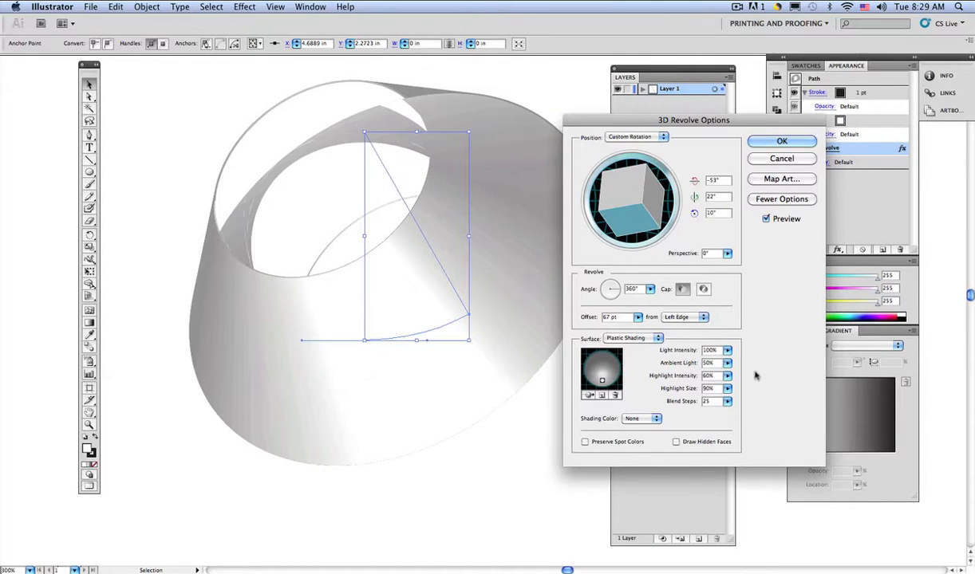
click(726, 402)
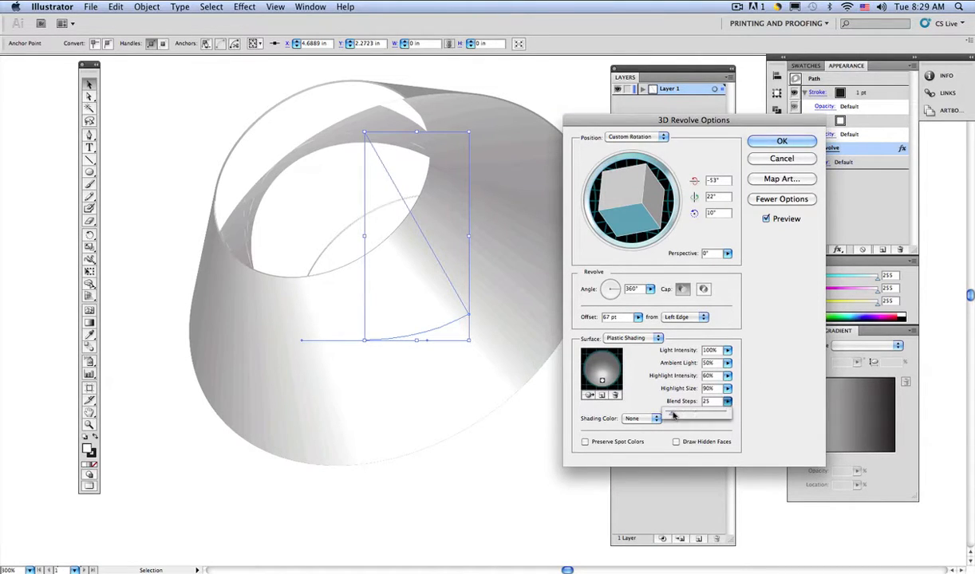
drag(671, 414, 678, 415)
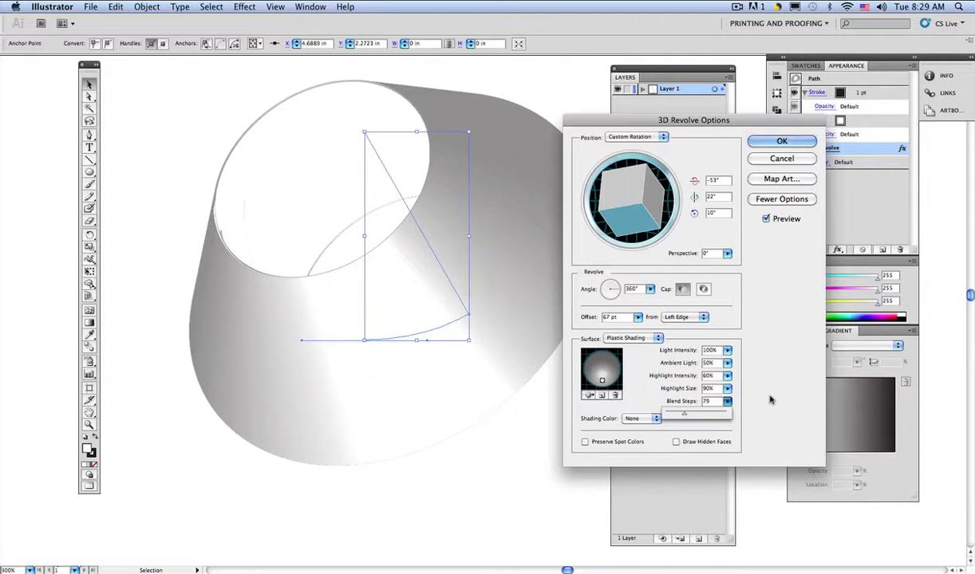
click(631, 406)
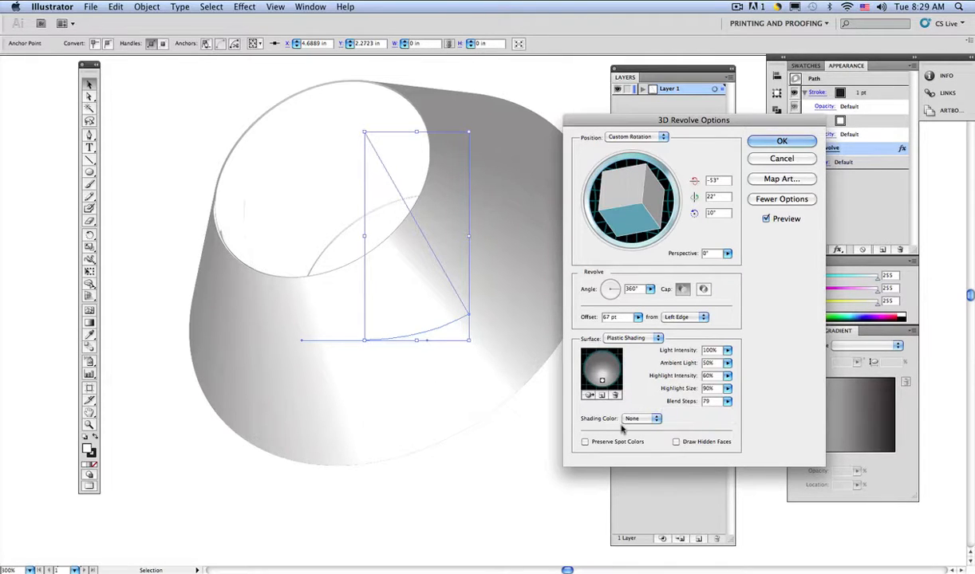
- Apply the cone's revolve settings and draw a filled circle about 1.48 × 1.42 in near the artboard's upper right corner
click(773, 143)
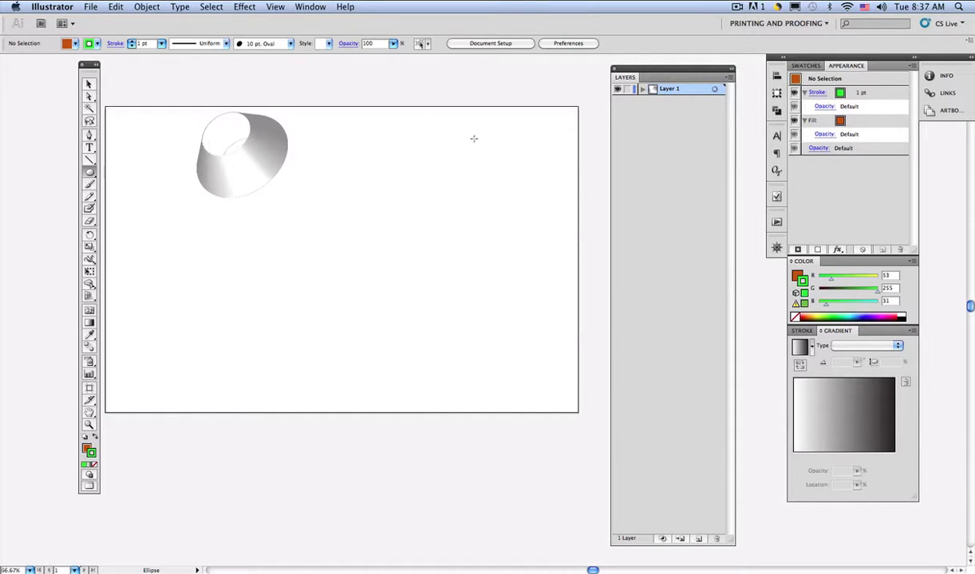
drag(479, 145, 520, 188)
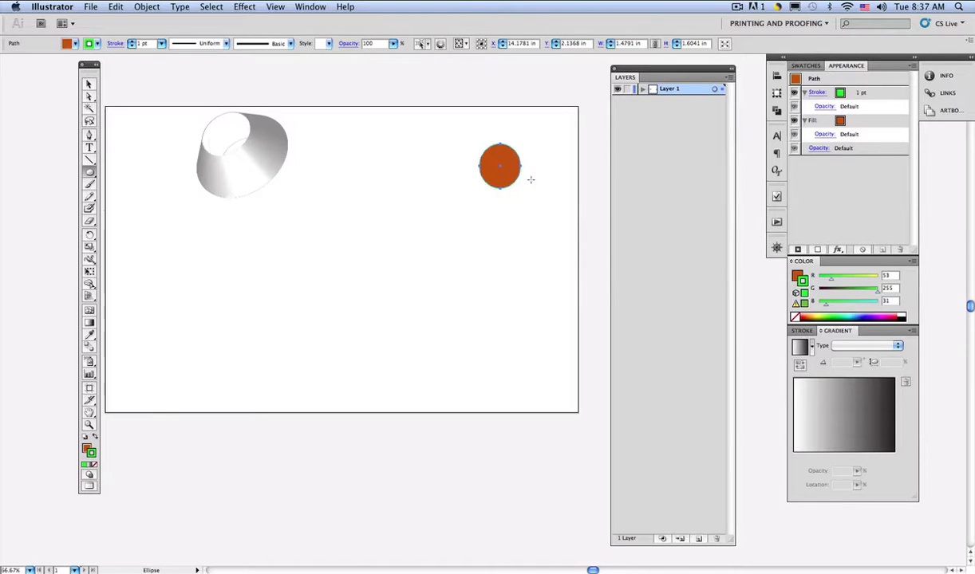
click(90, 85)
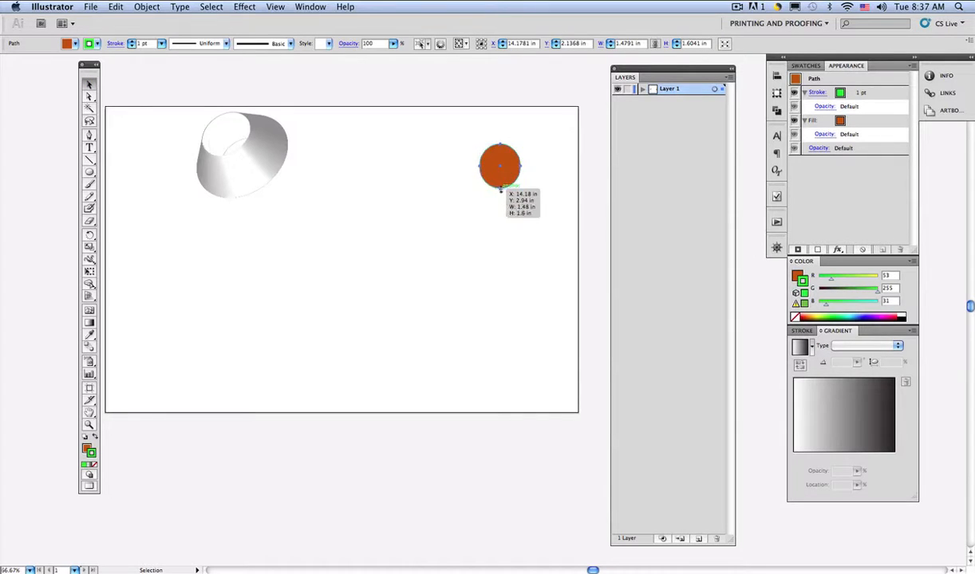
drag(500, 189, 500, 183)
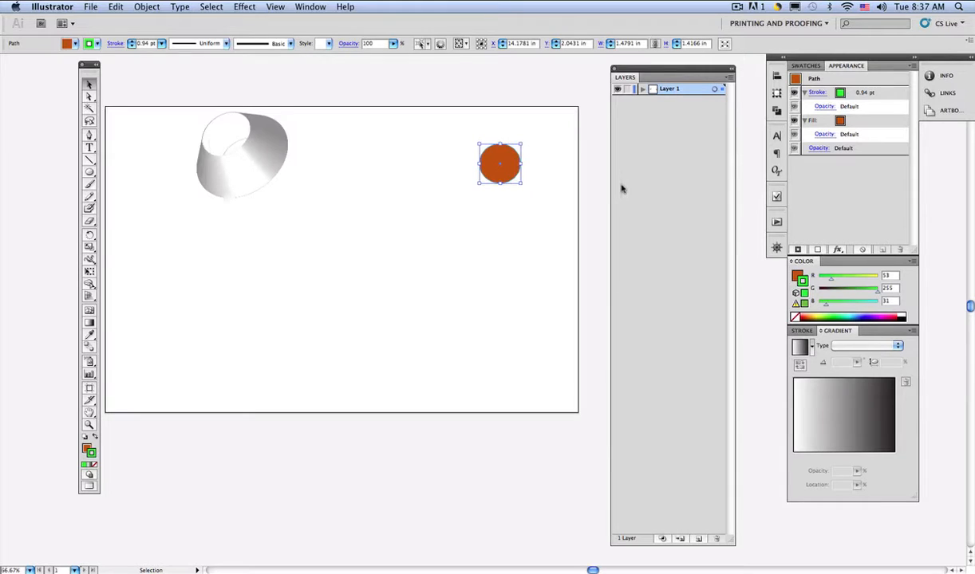
- Revolve the circle in 3D with preview on, a 19 pt offset from its left edge, and rotation angles of -34°, -13° and 27°
click(276, 7)
mouse_move(239, 7)
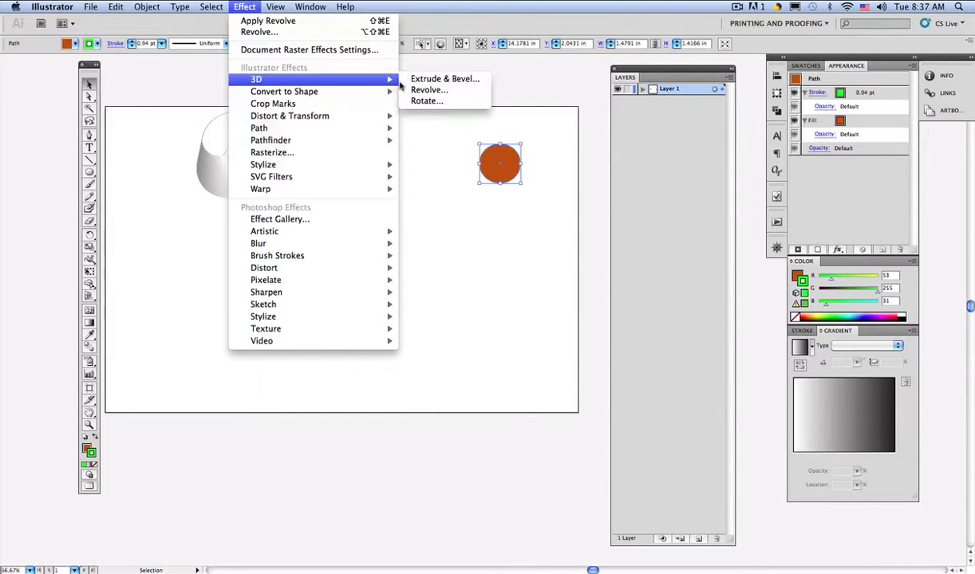
click(404, 91)
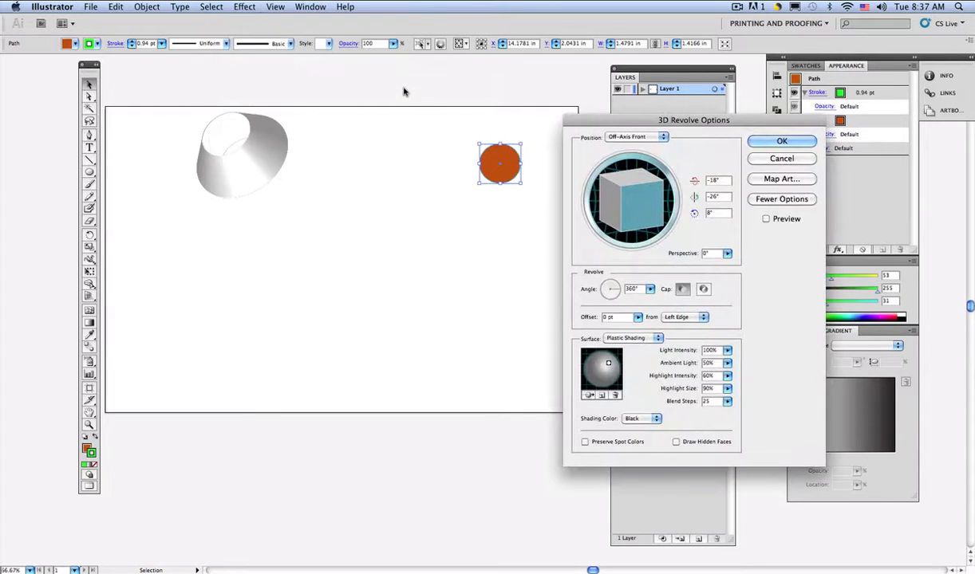
click(765, 219)
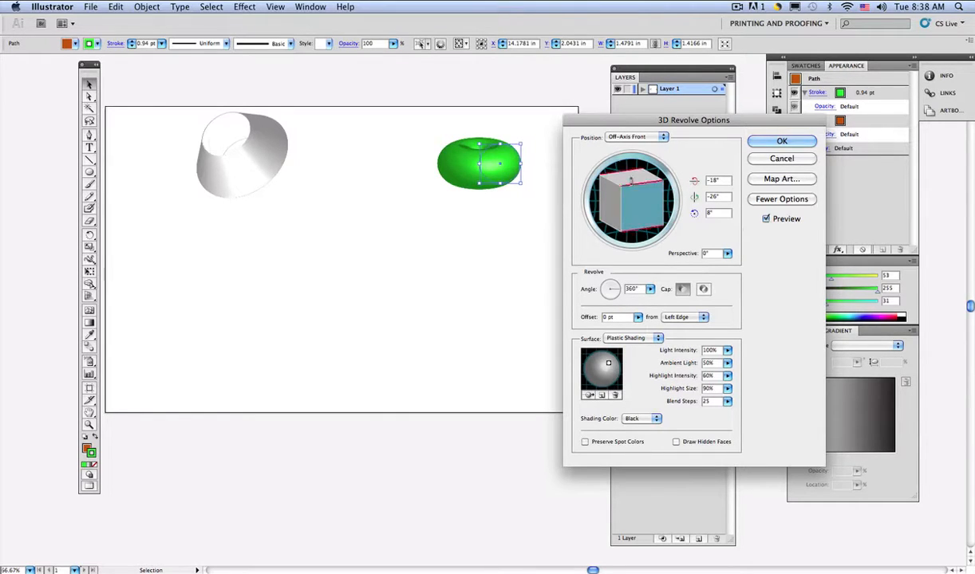
drag(627, 179, 628, 202)
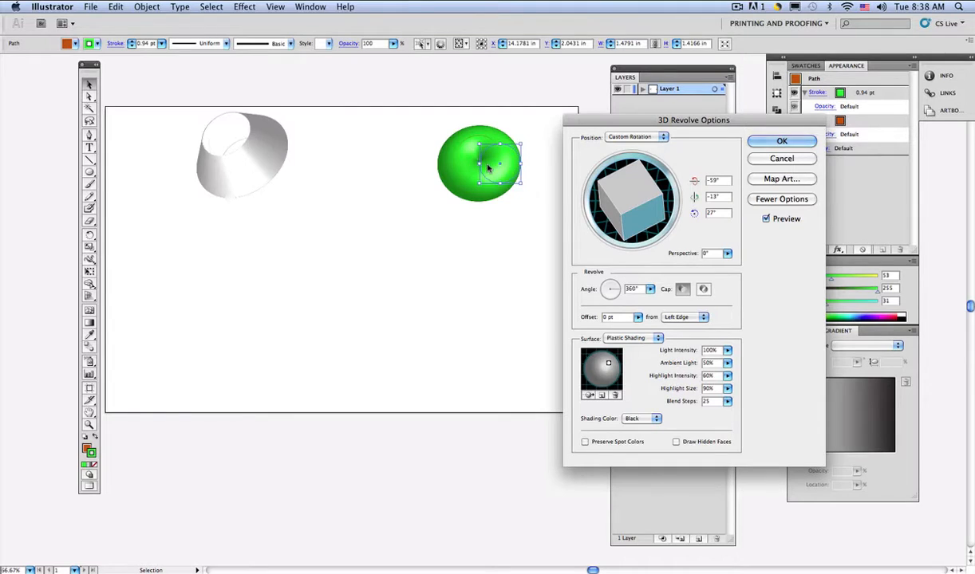
drag(639, 319, 578, 332)
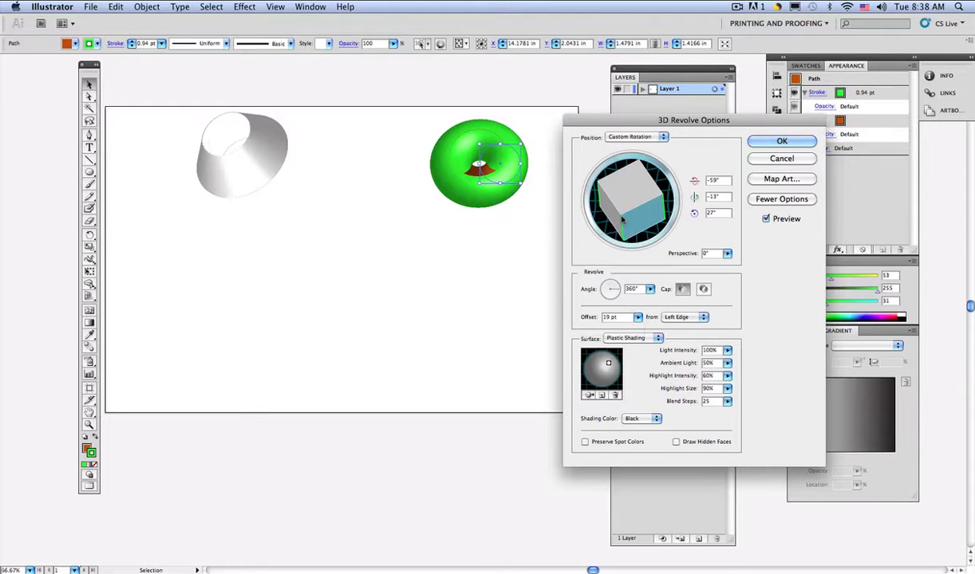
drag(623, 220, 623, 204)
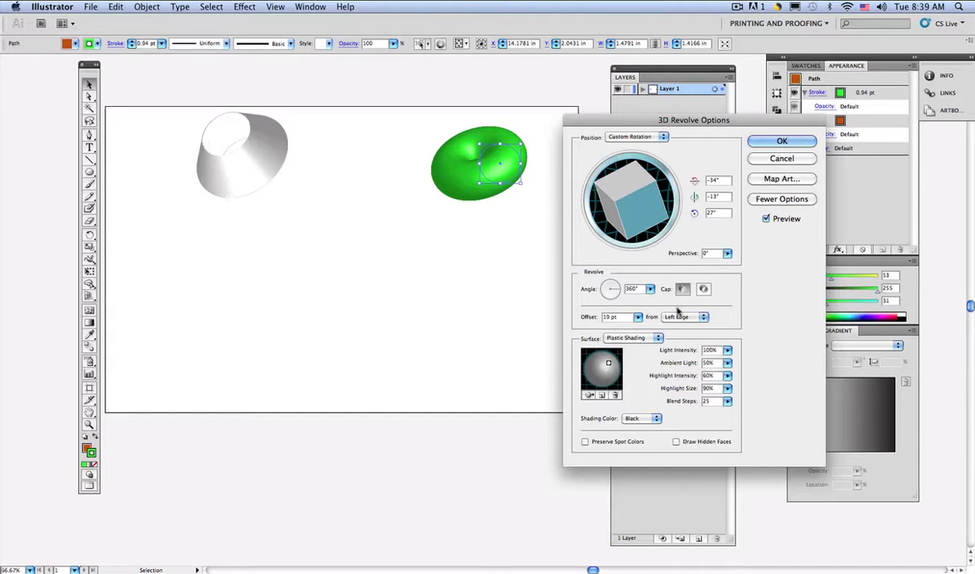
- Try offsetting the ring's revolve from the Right Edge and return it to Left Edge
click(679, 318)
click(690, 326)
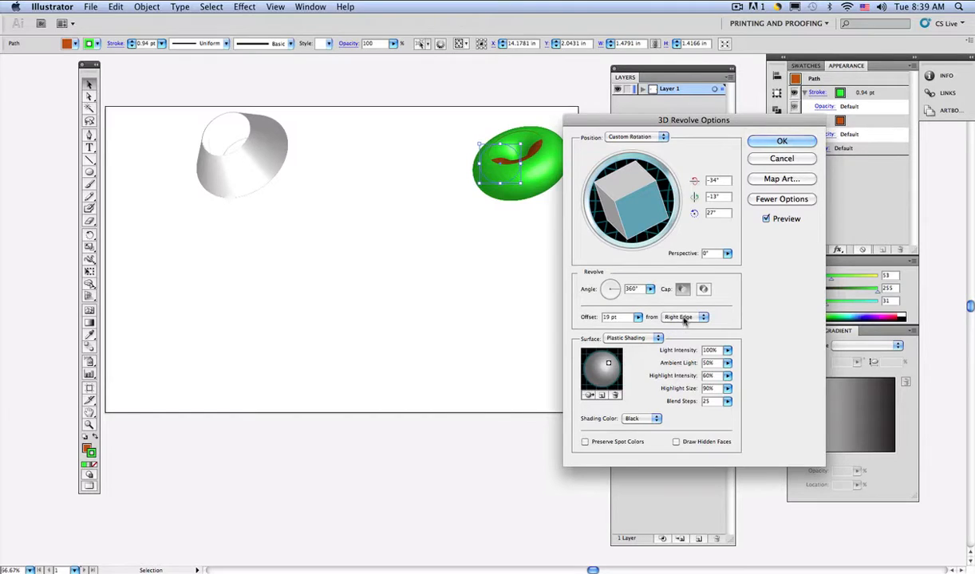
click(680, 317)
click(680, 316)
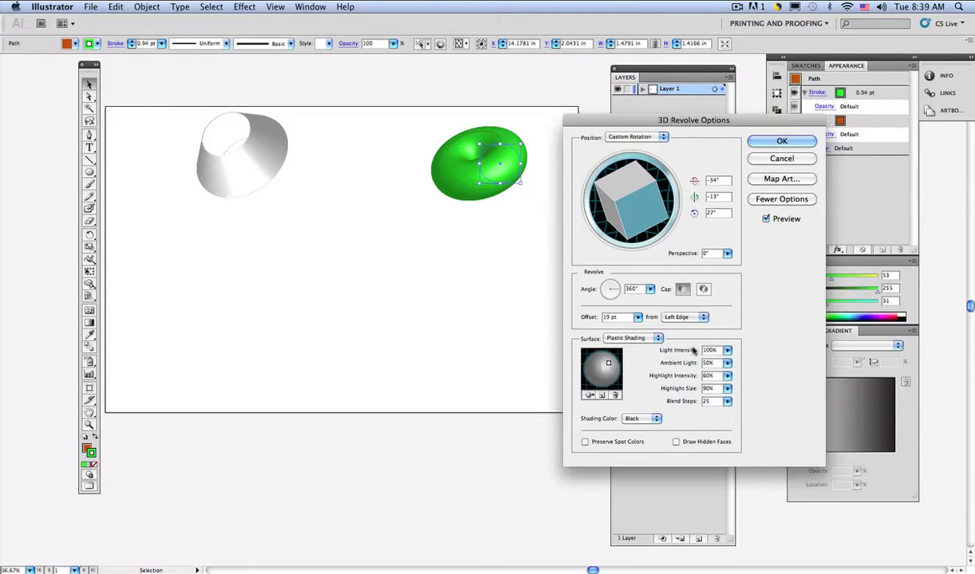
- Try the shading color None on the revolved green ring
click(656, 419)
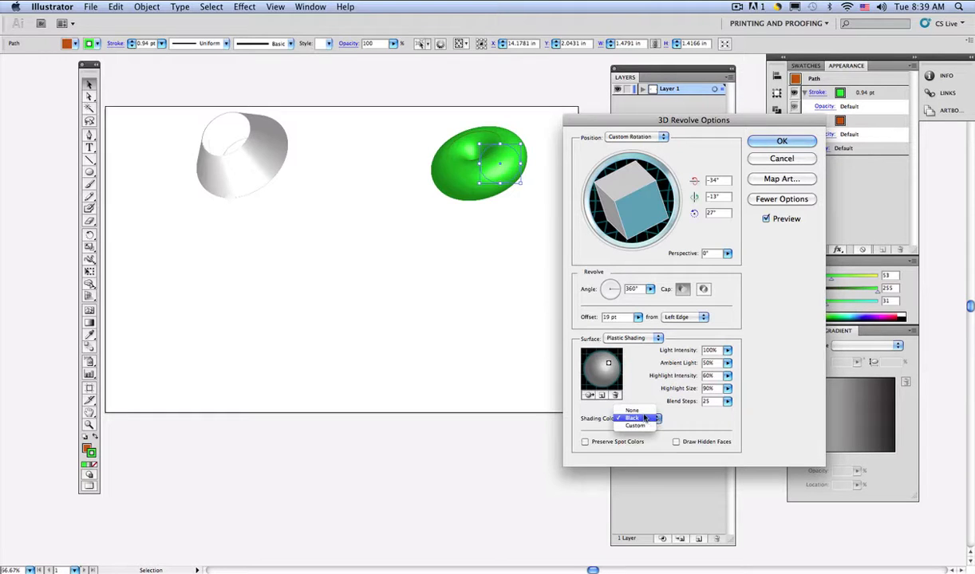
click(639, 414)
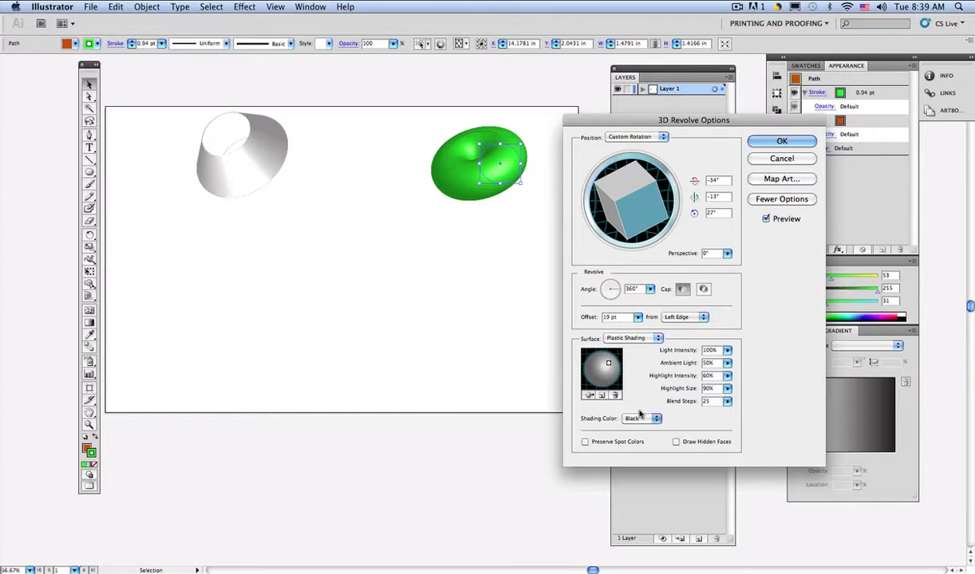
click(642, 418)
click(651, 404)
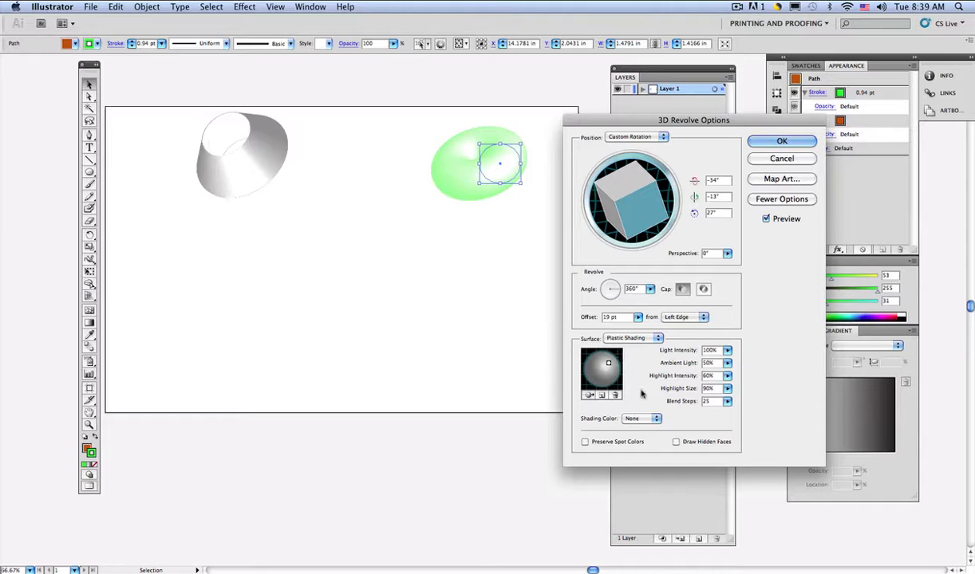
- Give the ring a custom near-black shading color, 0C0101, and apply the revolve
click(643, 418)
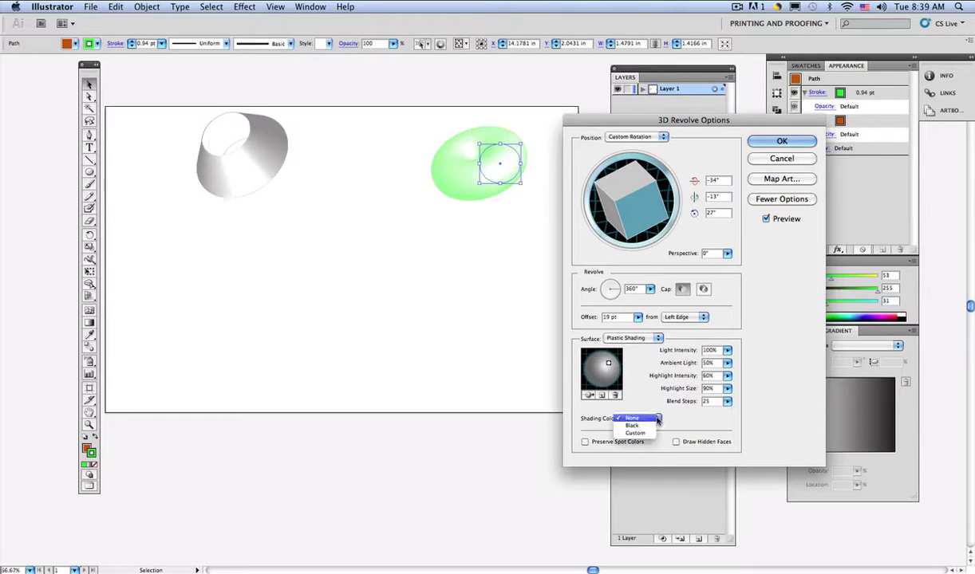
click(643, 437)
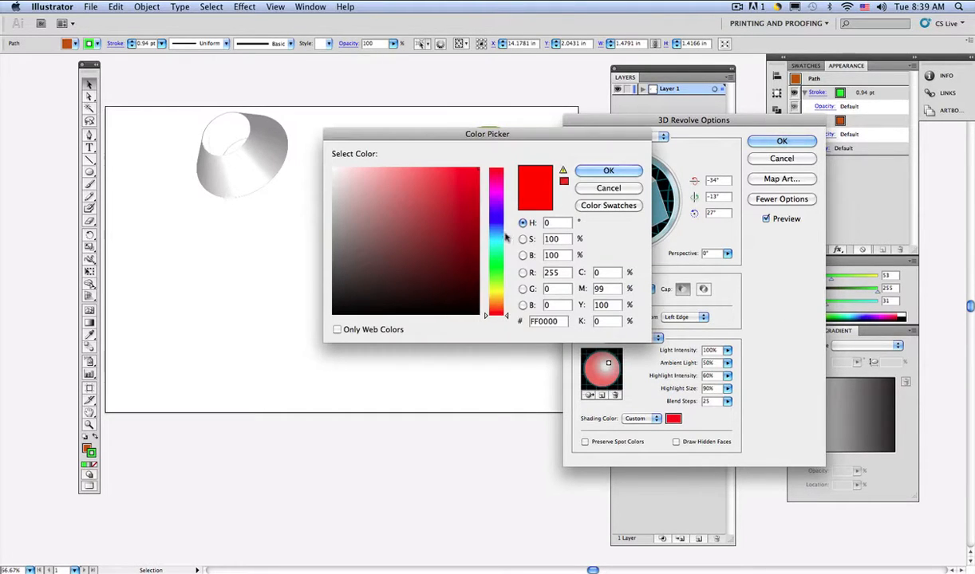
click(469, 309)
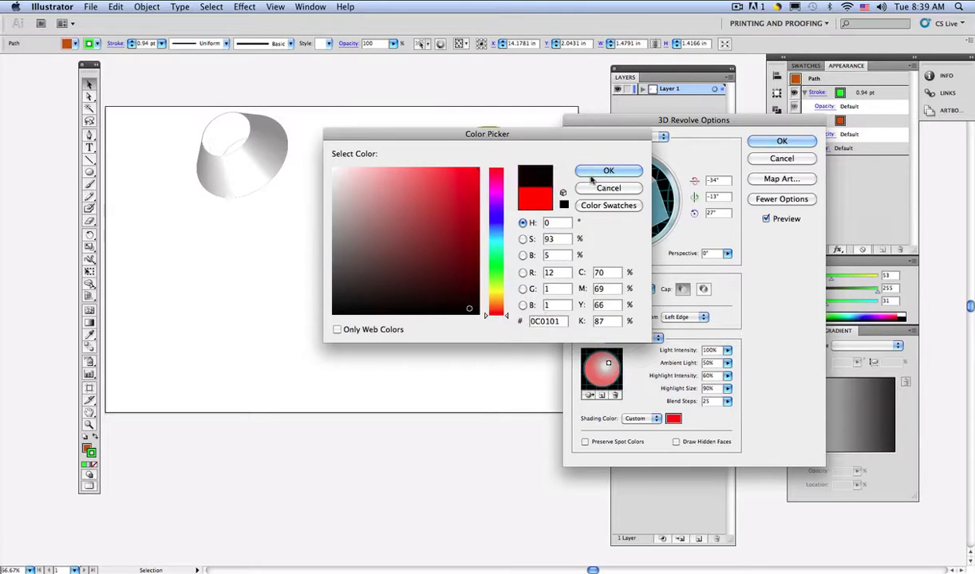
click(592, 174)
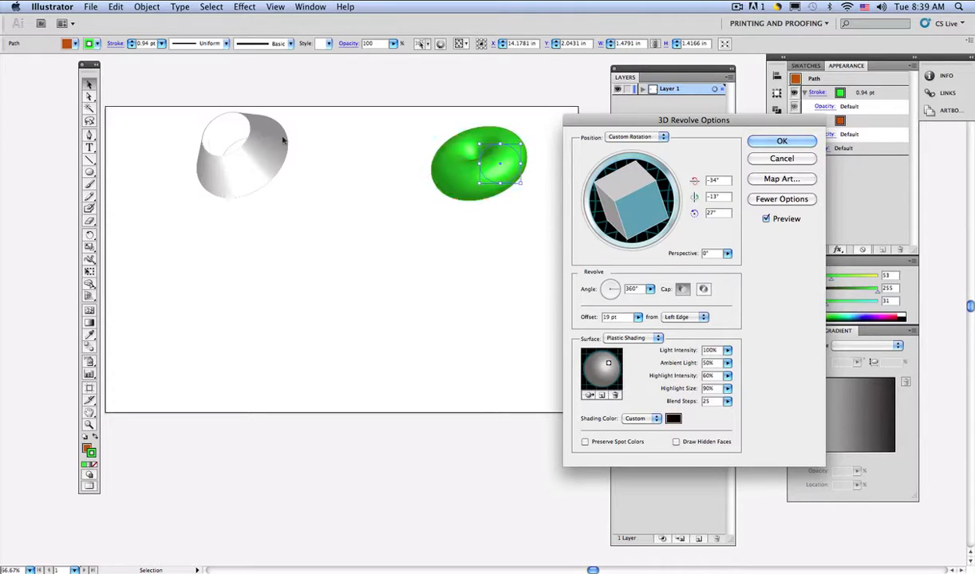
click(772, 145)
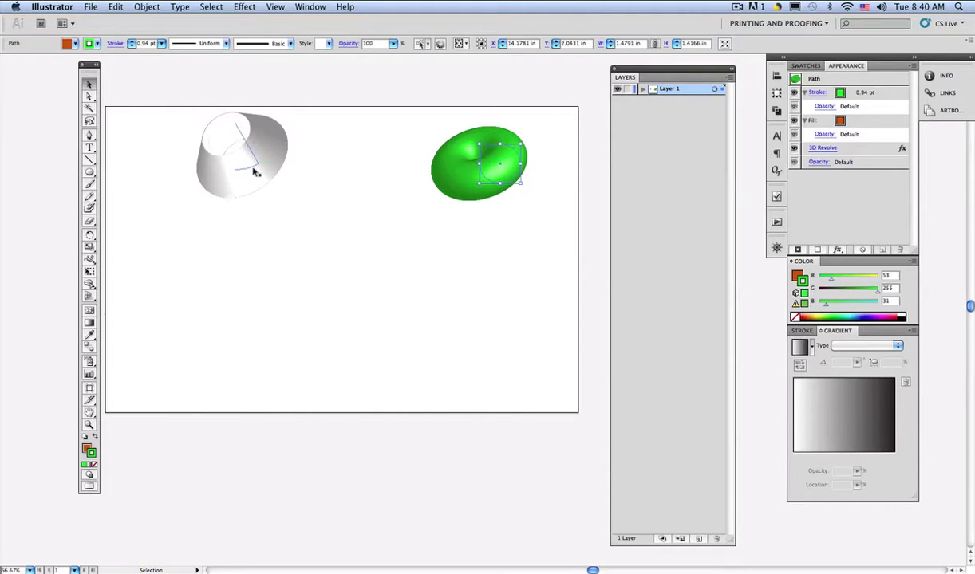
- Draw a circle about 0.96 × 0.94 in between and below the two objects and preview 3D Extrude & Bevel on it
click(90, 171)
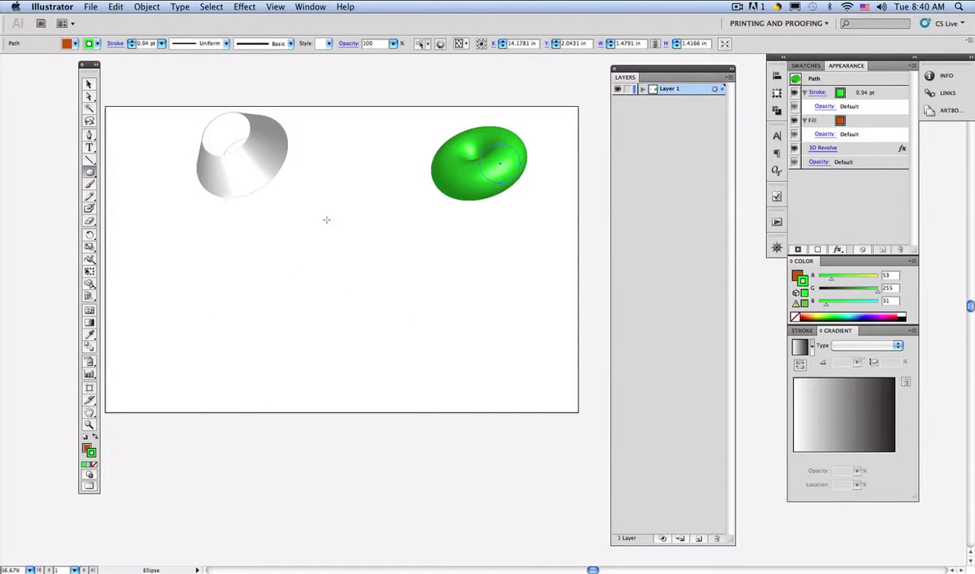
drag(315, 220, 342, 248)
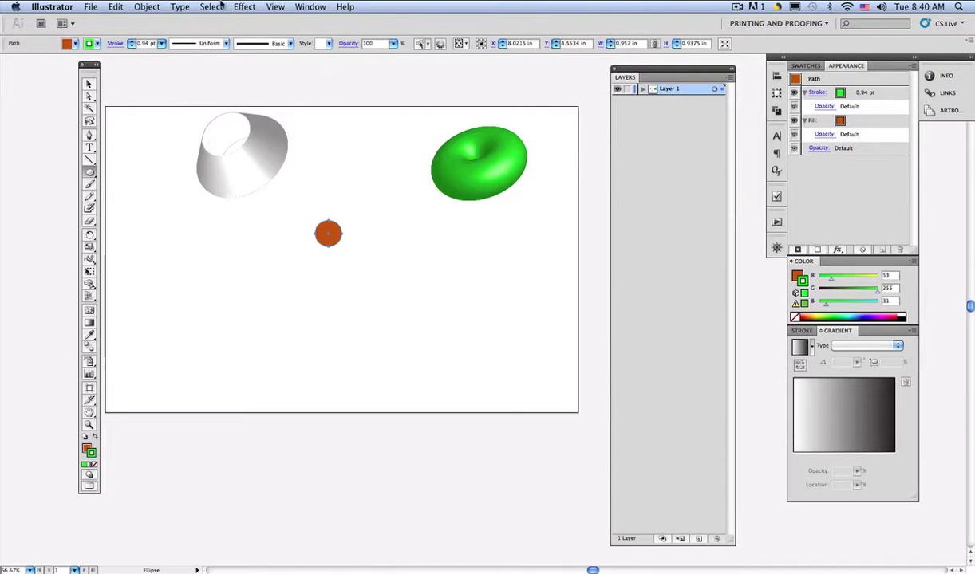
click(244, 7)
mouse_move(275, 79)
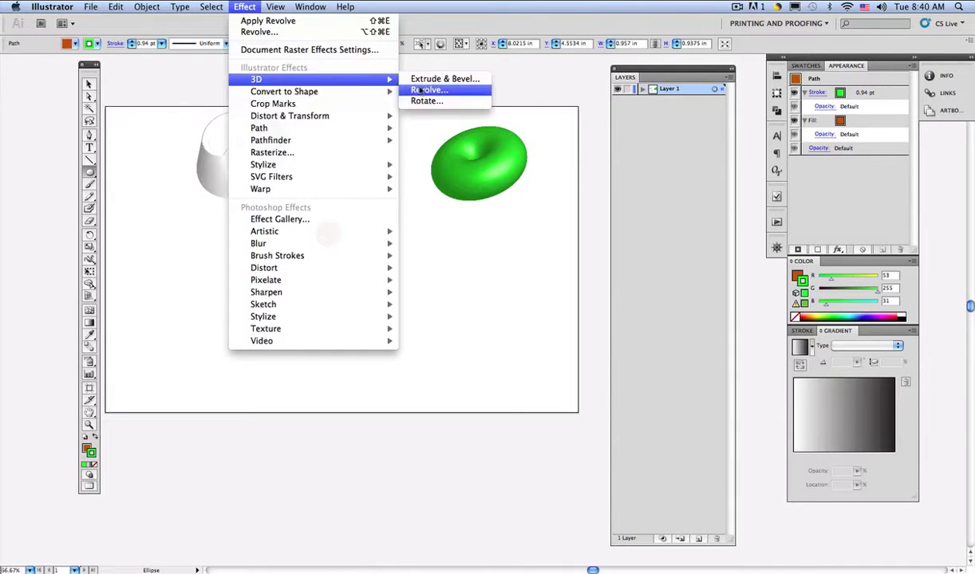
click(431, 79)
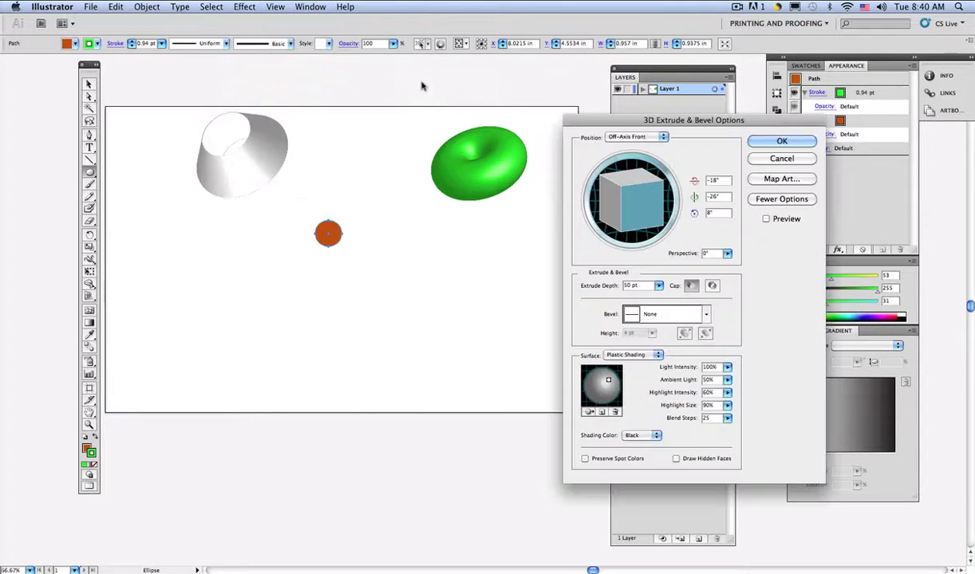
drag(686, 128, 546, 87)
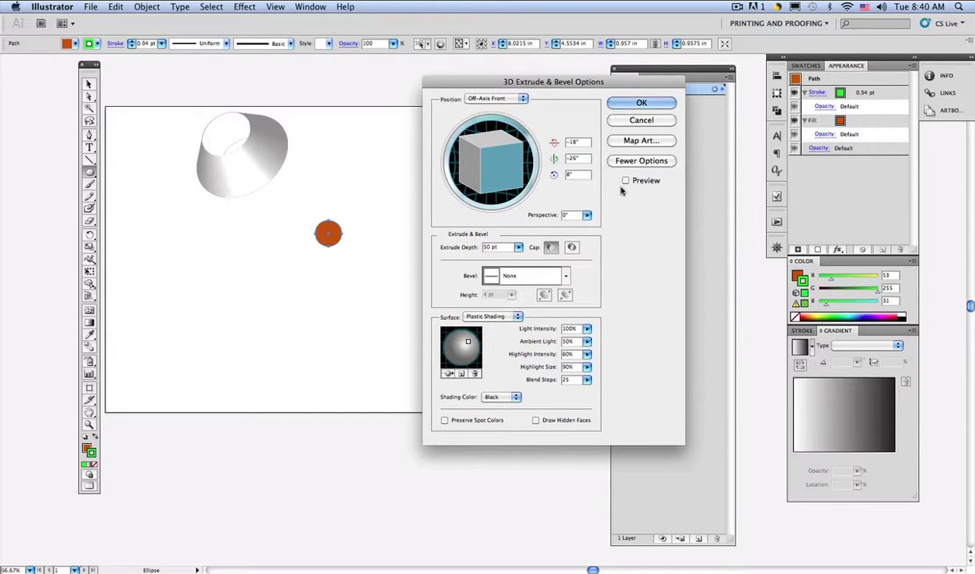
click(626, 181)
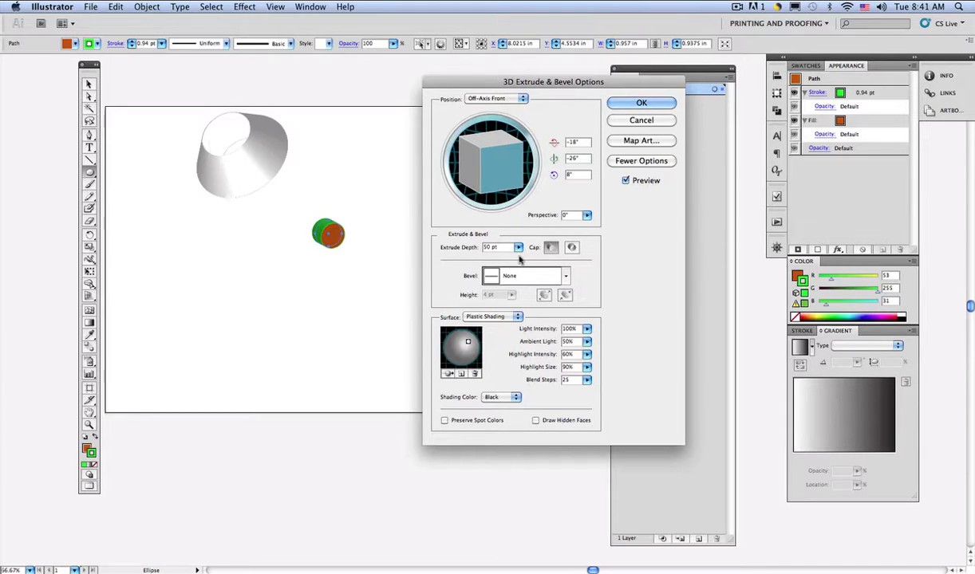
- Set the circle's extrude depth to 212 pt and rotate the cylinder to 6°, -7° and 18°
click(518, 248)
mouse_move(459, 260)
mouse_down()
mouse_move(492, 263)
mouse_move(463, 261)
mouse_up()
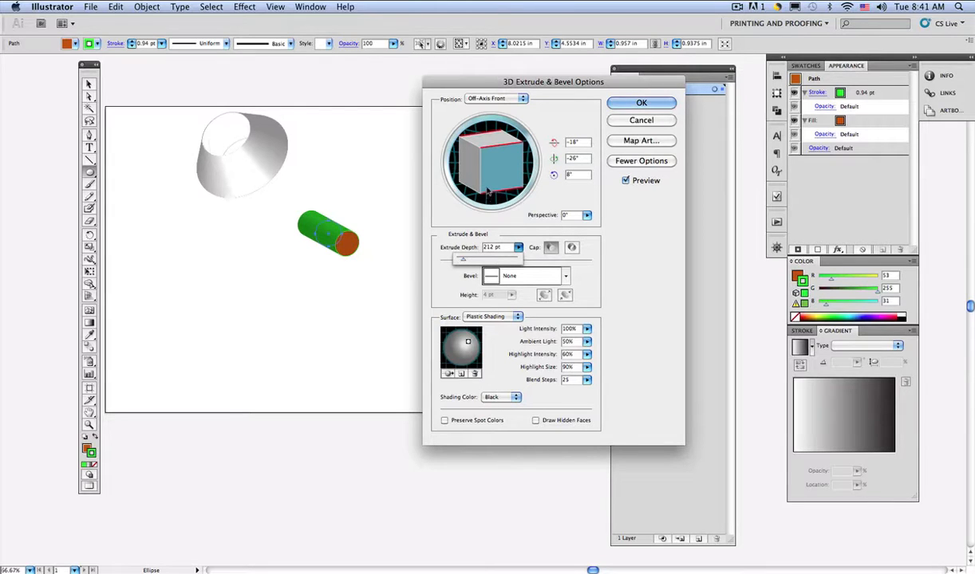
drag(486, 175, 500, 125)
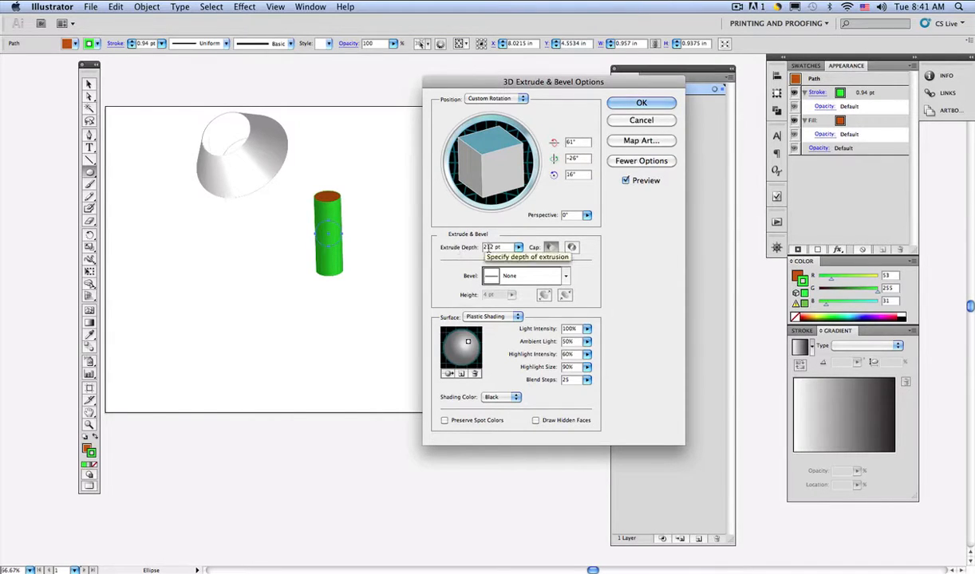
drag(498, 149, 469, 169)
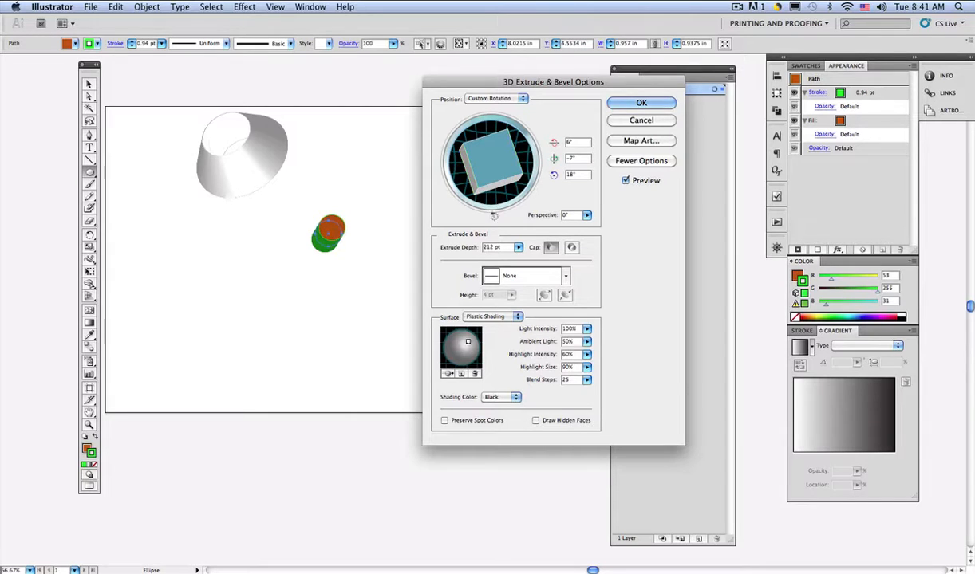
- Try the Wireframe surface and the hollow cap on the cylinder, restoring Plastic Shading and the solid cap
click(489, 316)
click(479, 293)
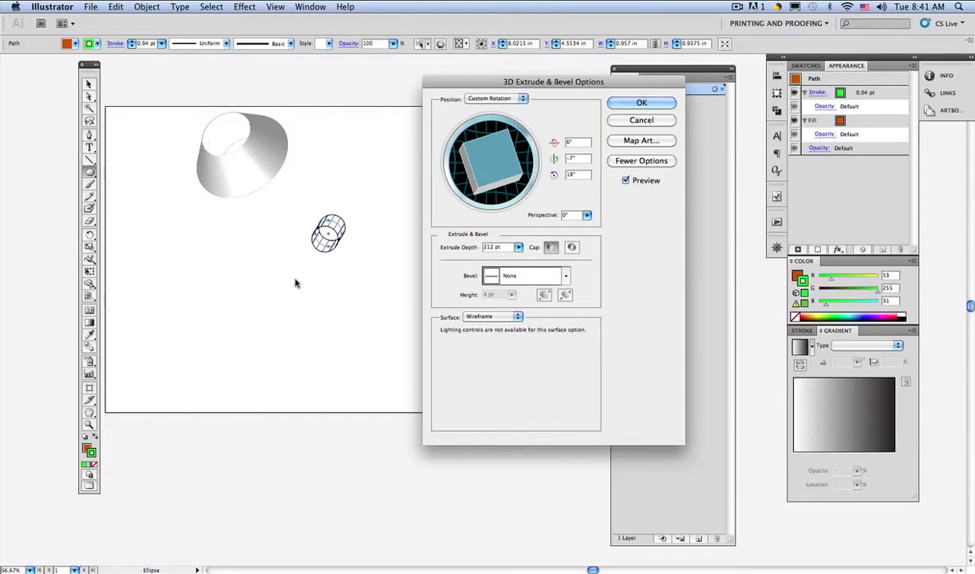
click(482, 317)
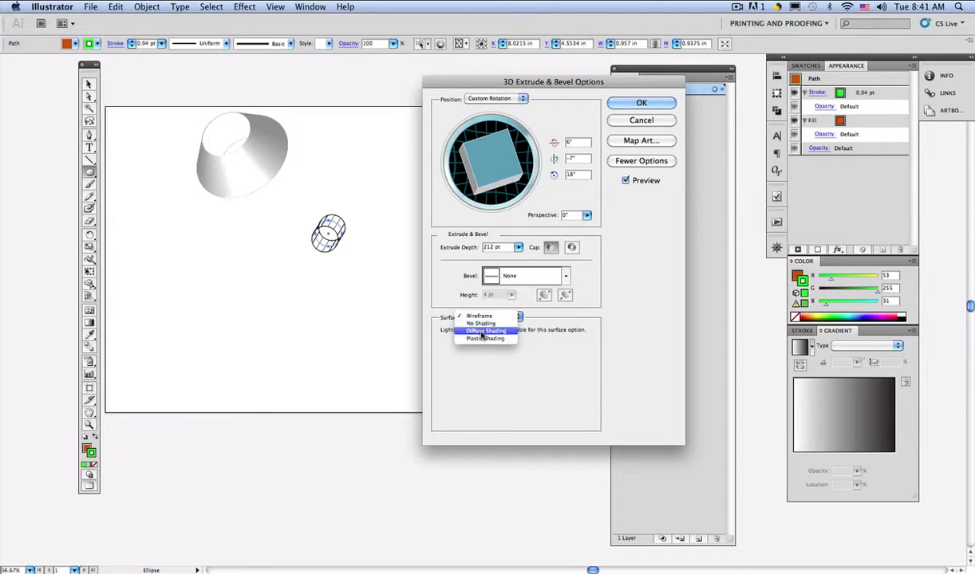
click(482, 339)
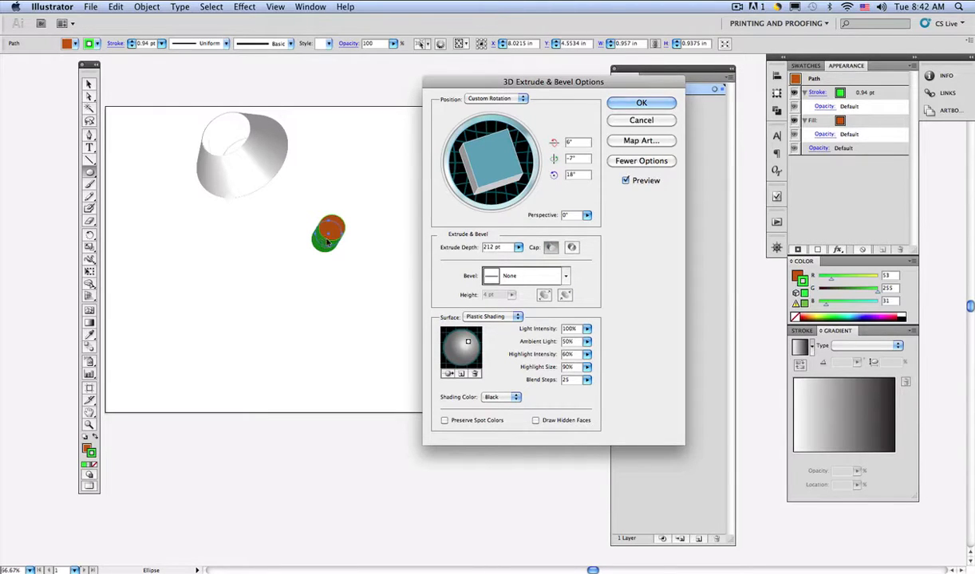
click(572, 247)
click(550, 248)
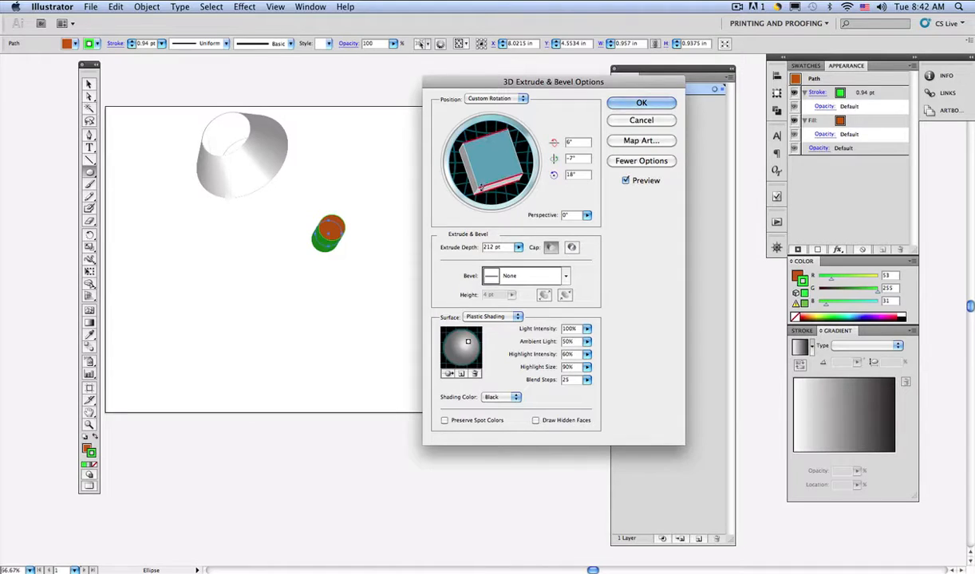
- Rotate the cylinder to 48°, -7° and 18° and increase its extrude depth to 519 pt
drag(481, 186, 495, 162)
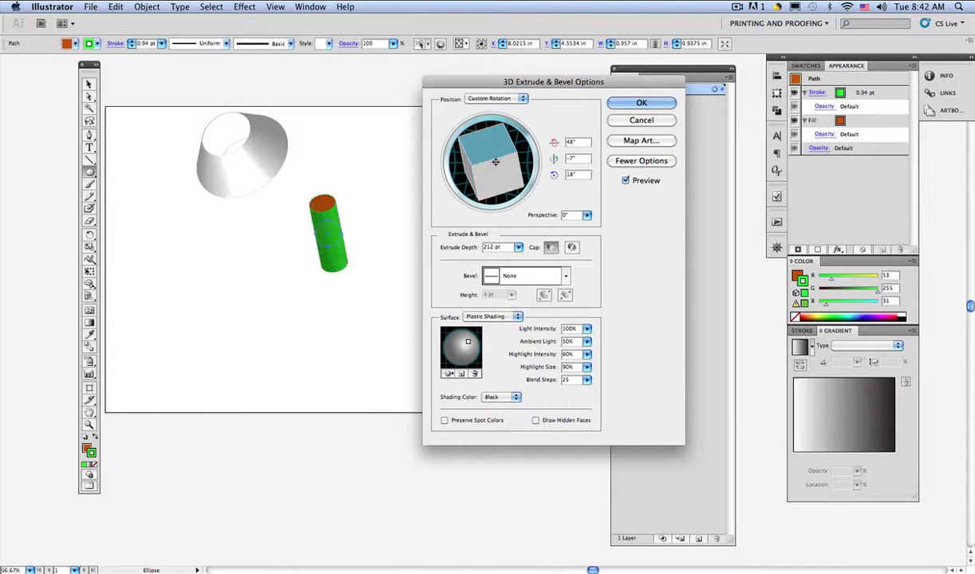
click(518, 248)
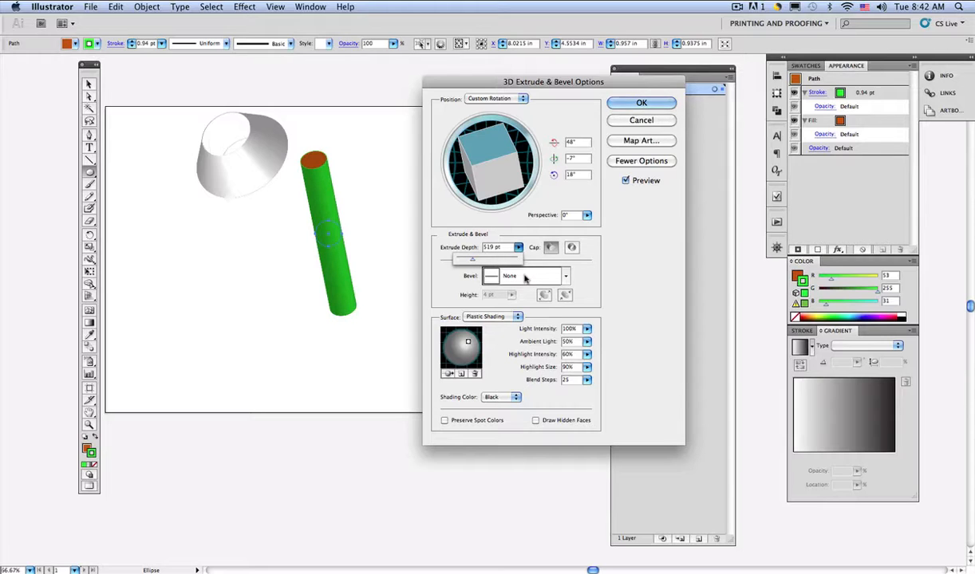
- Try the Complex 2 bevel on the extruded cylinder
click(573, 264)
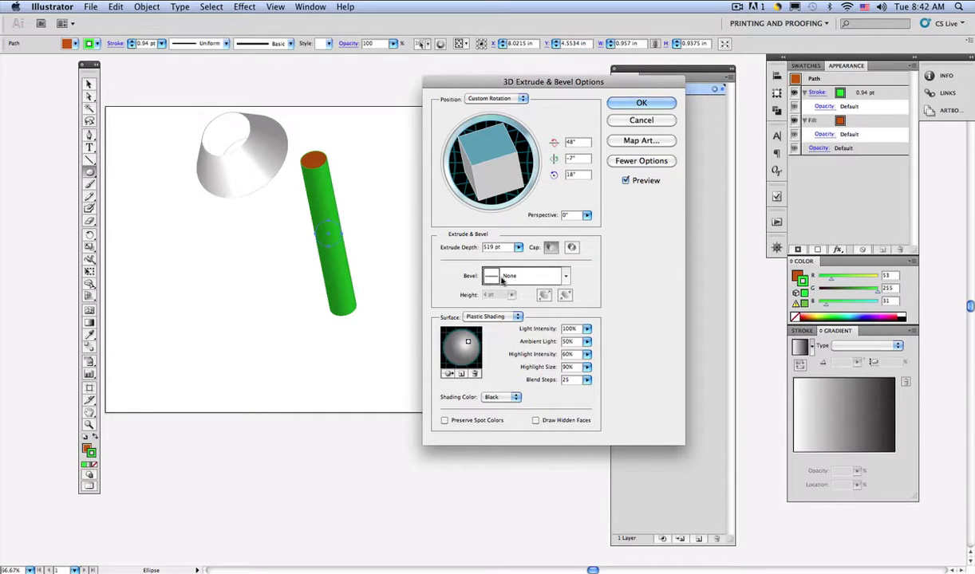
click(567, 277)
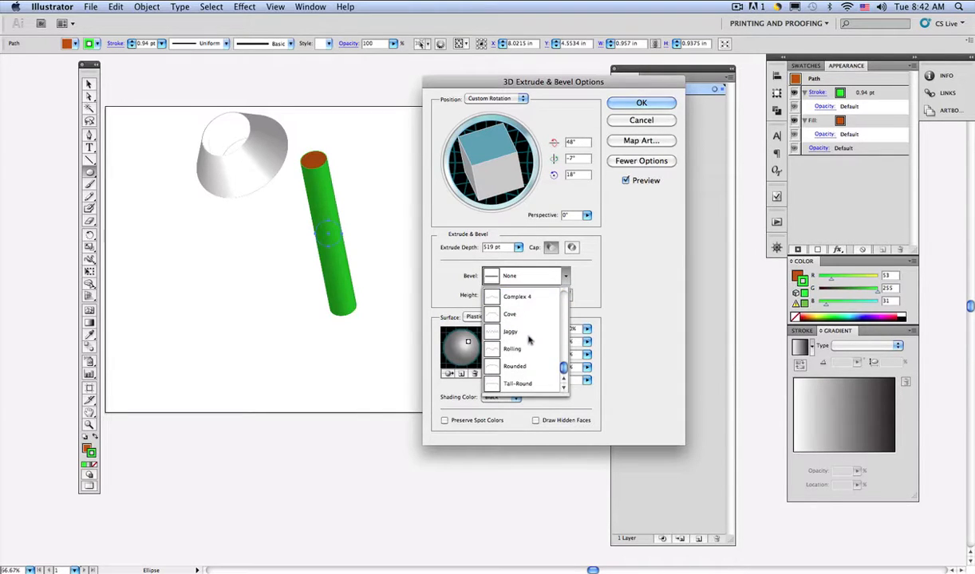
scroll(530, 343, up, 3)
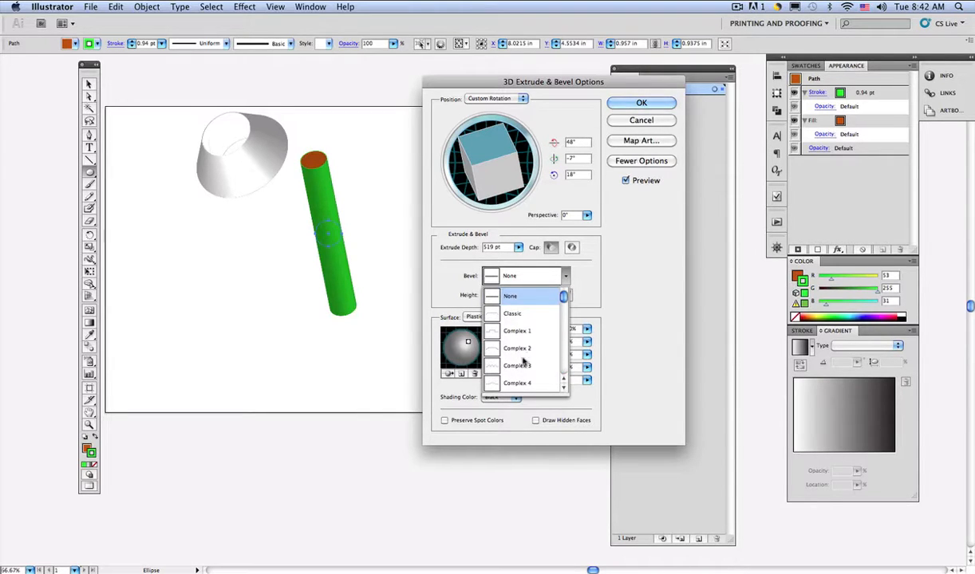
click(522, 348)
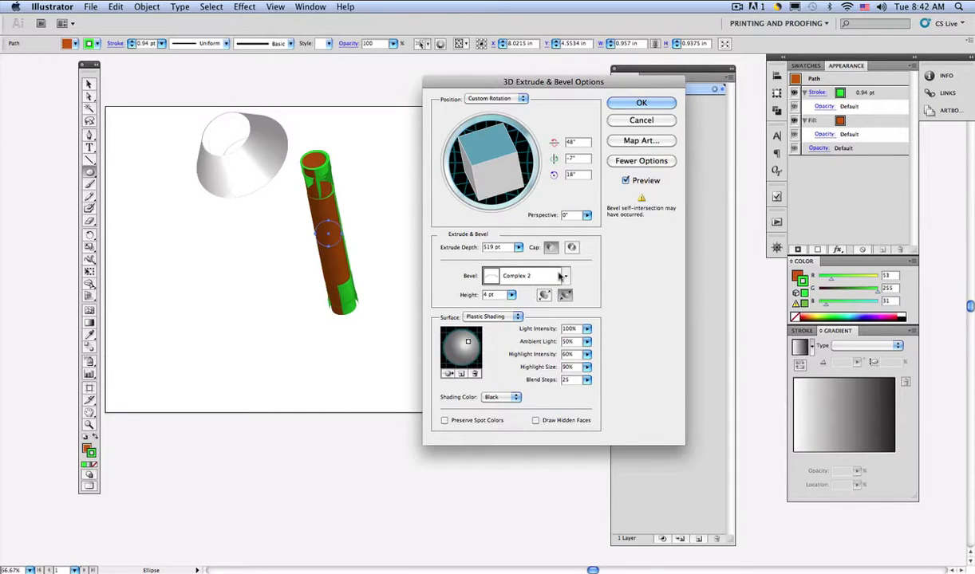
- Apply the Complex 3 bevel to the cylinder with the bevel extending outward from the original shape
click(539, 276)
scroll(515, 335, down, 3)
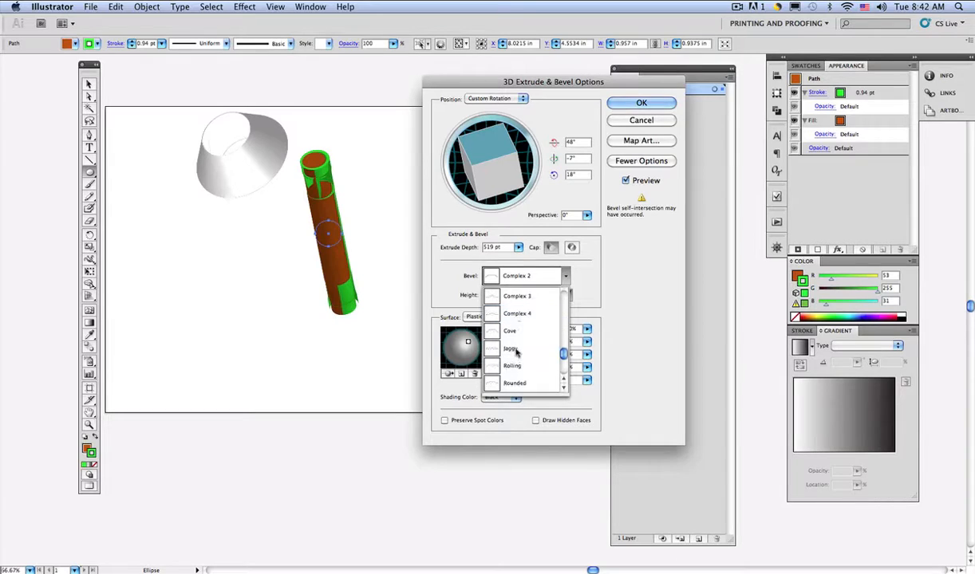
click(511, 295)
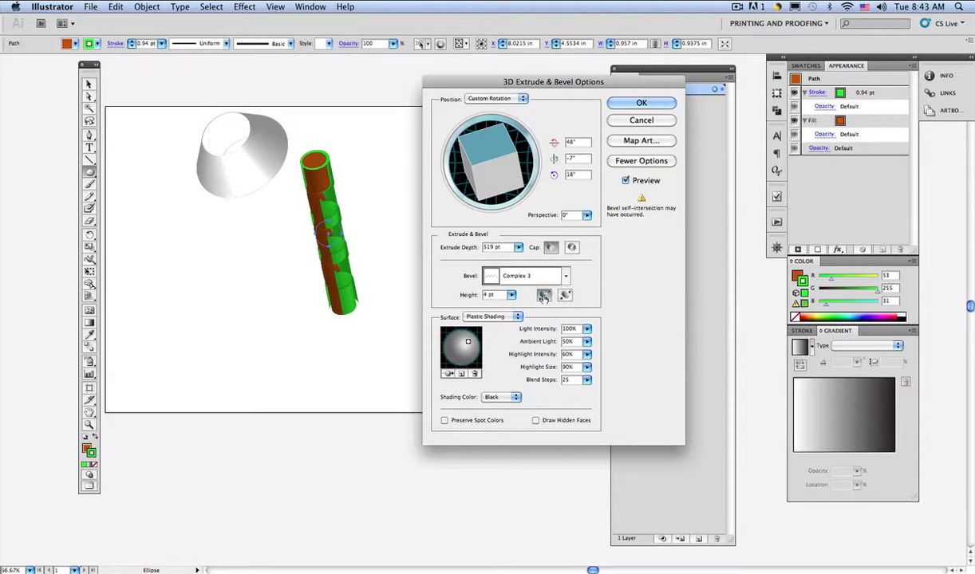
click(543, 297)
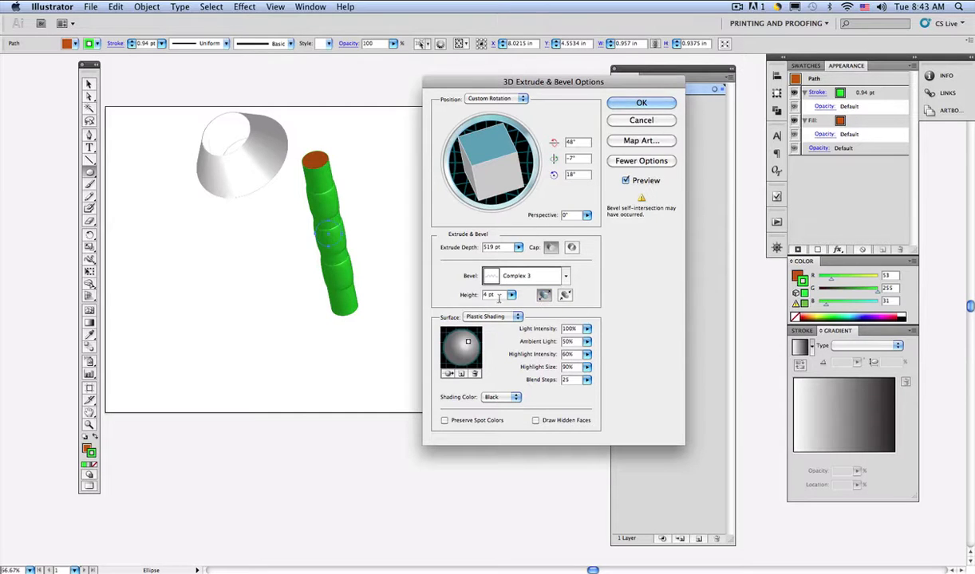
- Raise the cylinder's bevel height to 12 pt and apply the 3D Extrude & Bevel effect
drag(512, 296, 451, 309)
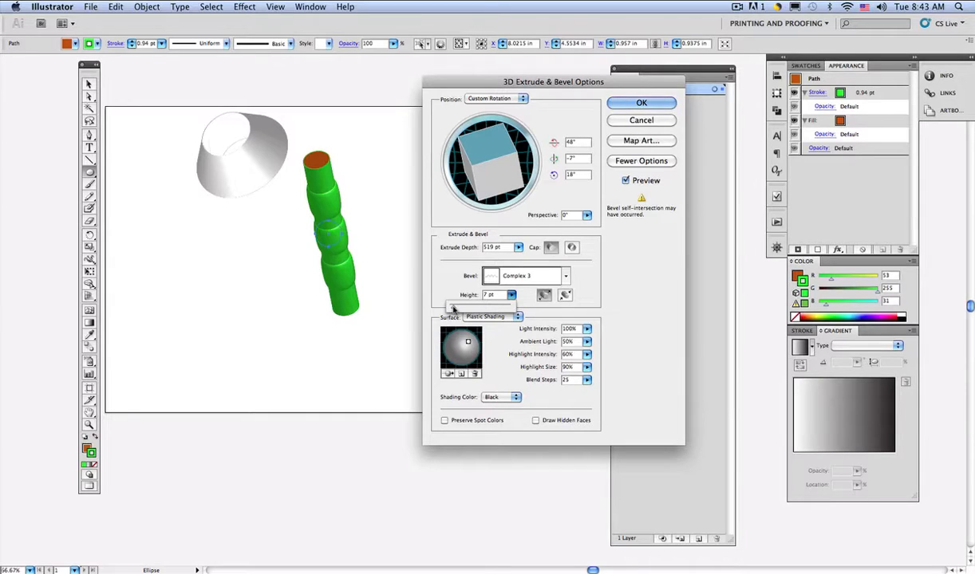
drag(453, 309, 457, 310)
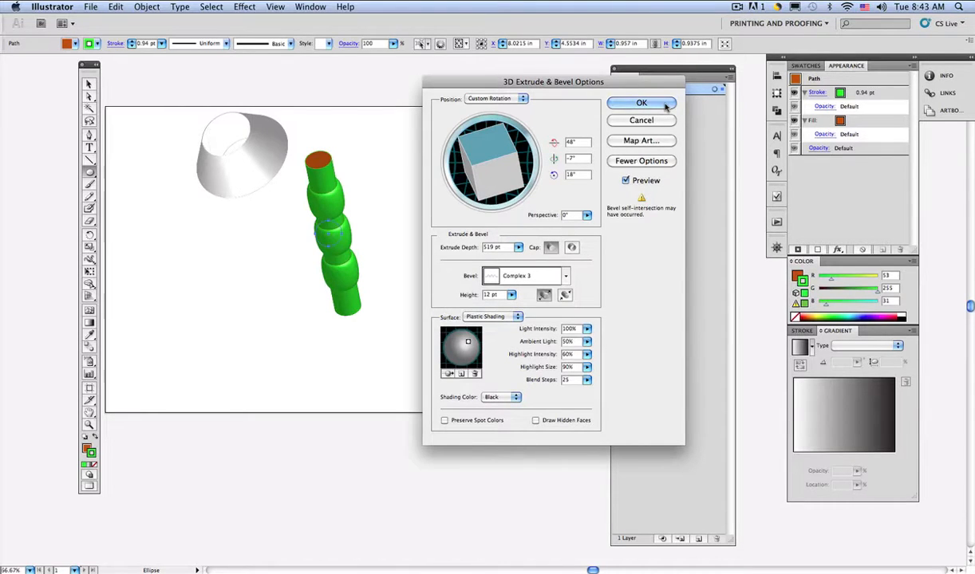
click(666, 105)
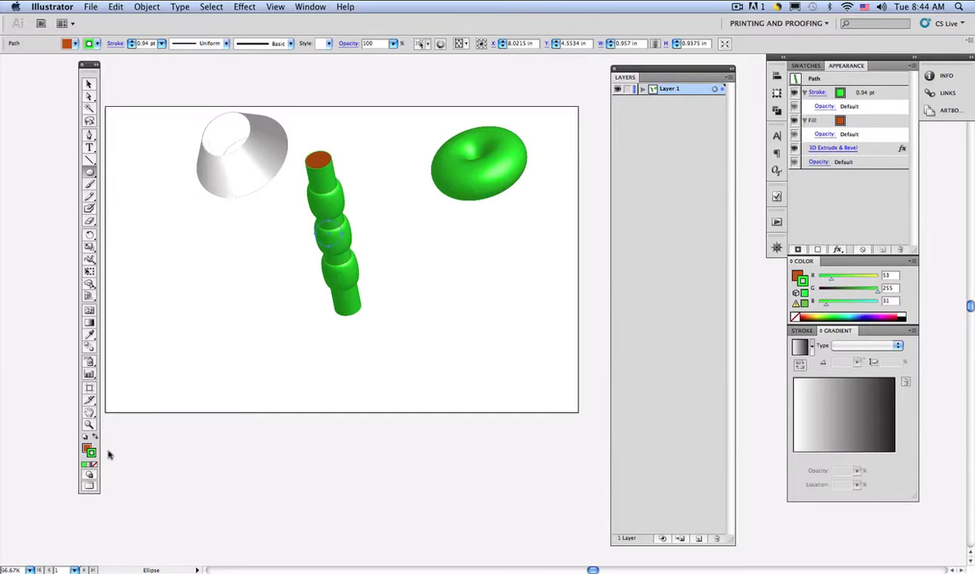
- Try a yellow fill on the beveled cylinder, and set its fill to None
click(840, 120)
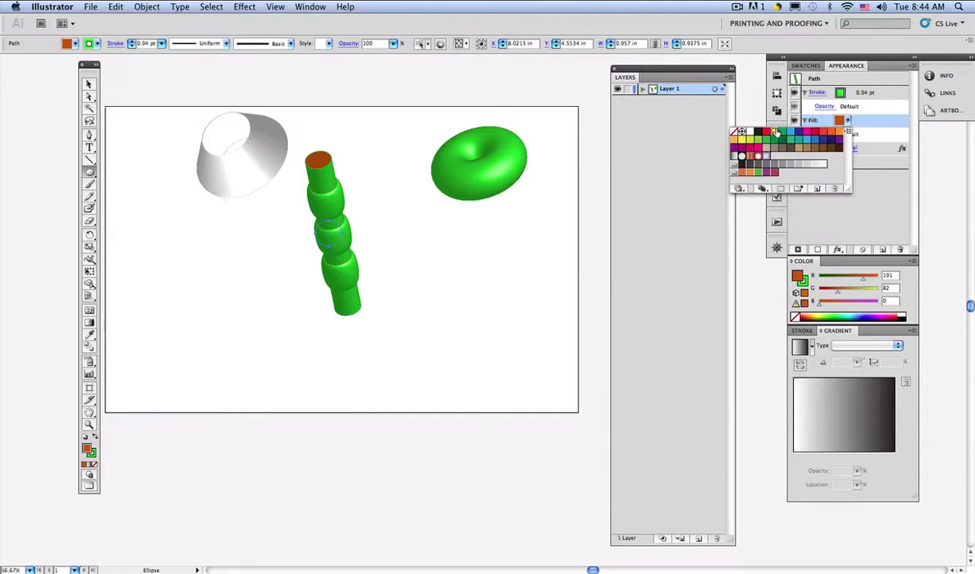
click(775, 132)
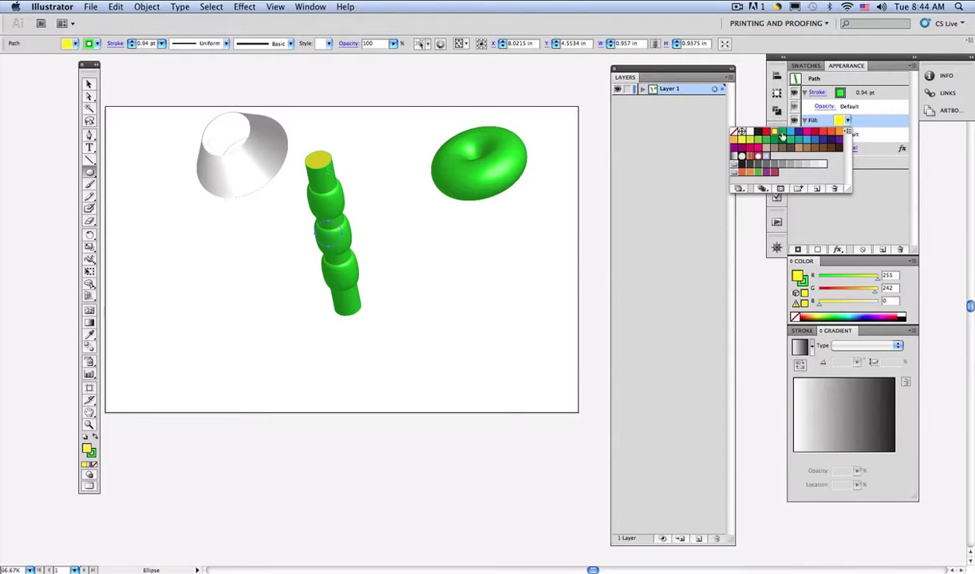
click(734, 132)
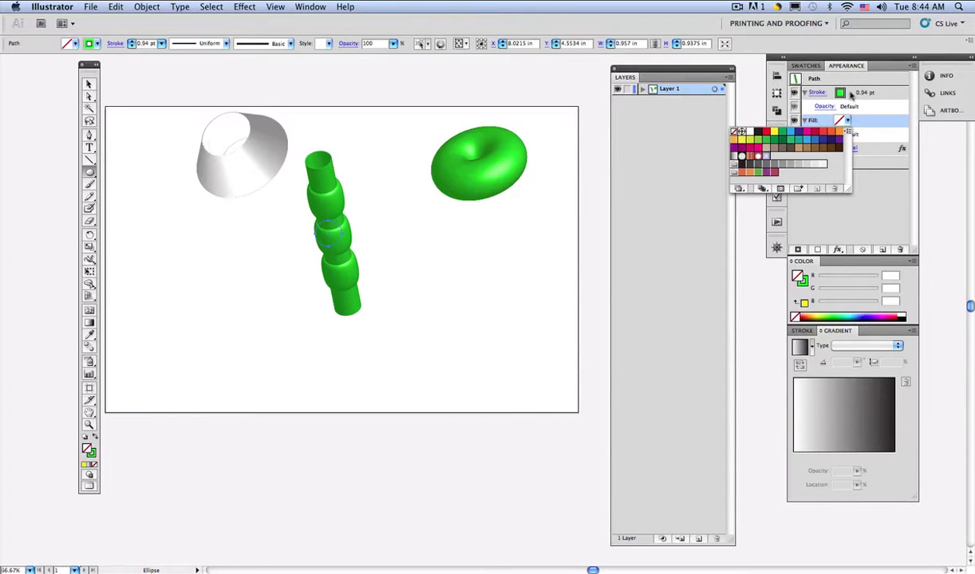
- Try a brown stroke on the beveled cylinder, and set the stroke to dark red (R 190, G 30, B 45)
click(802, 93)
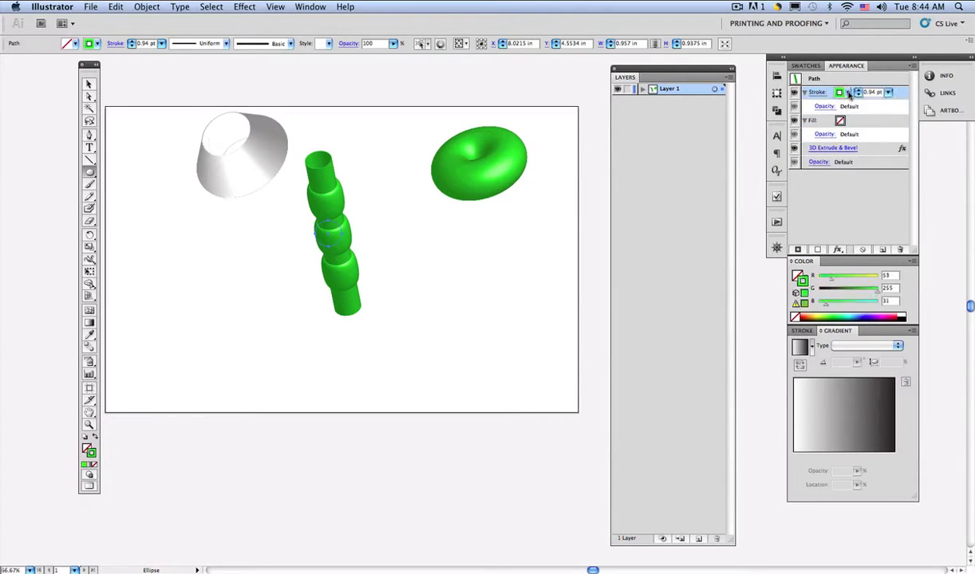
click(849, 94)
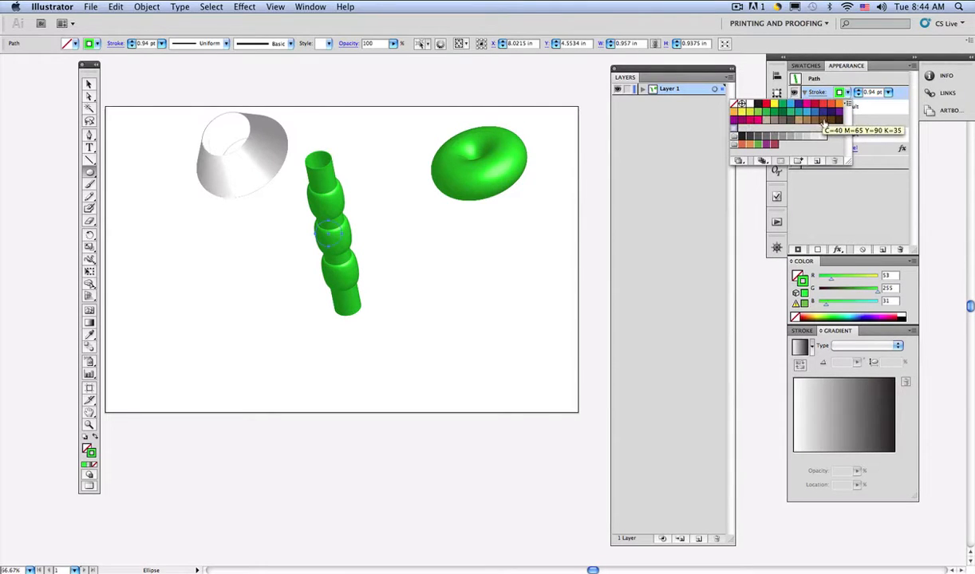
click(823, 122)
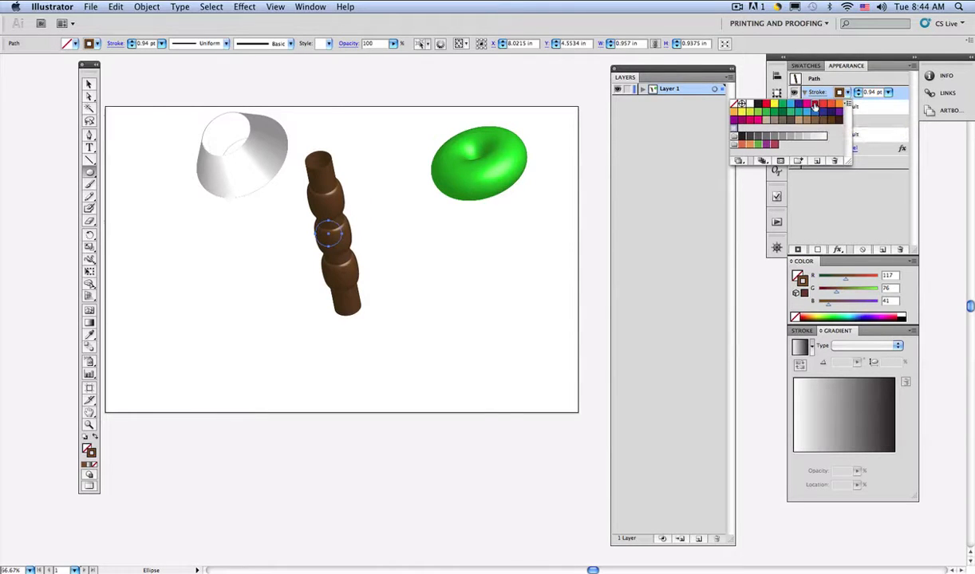
click(813, 106)
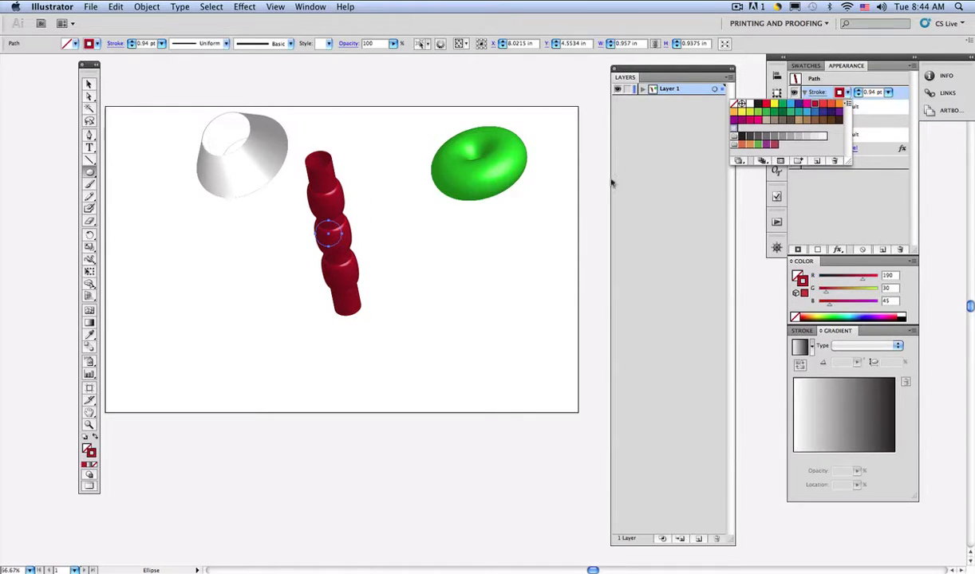
click(88, 85)
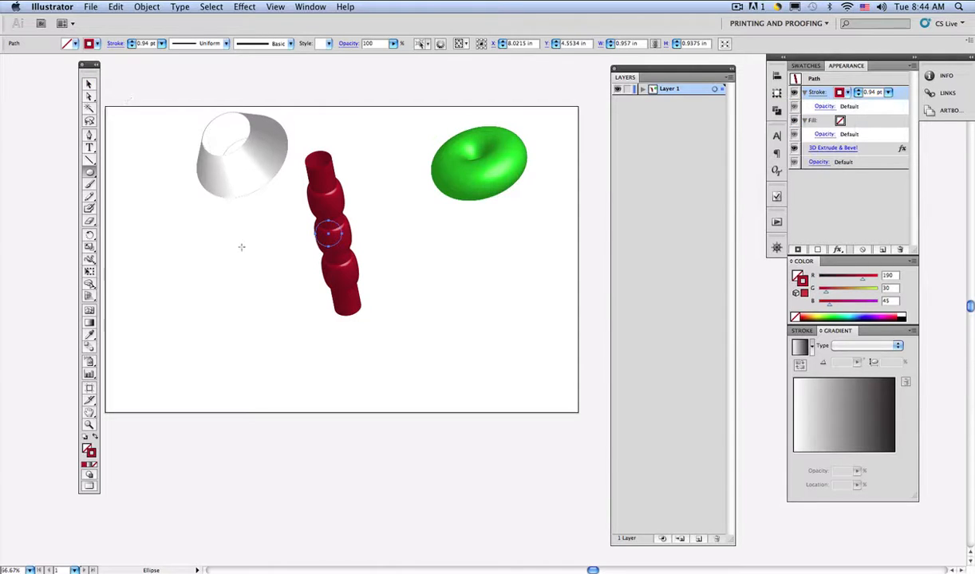
click(256, 257)
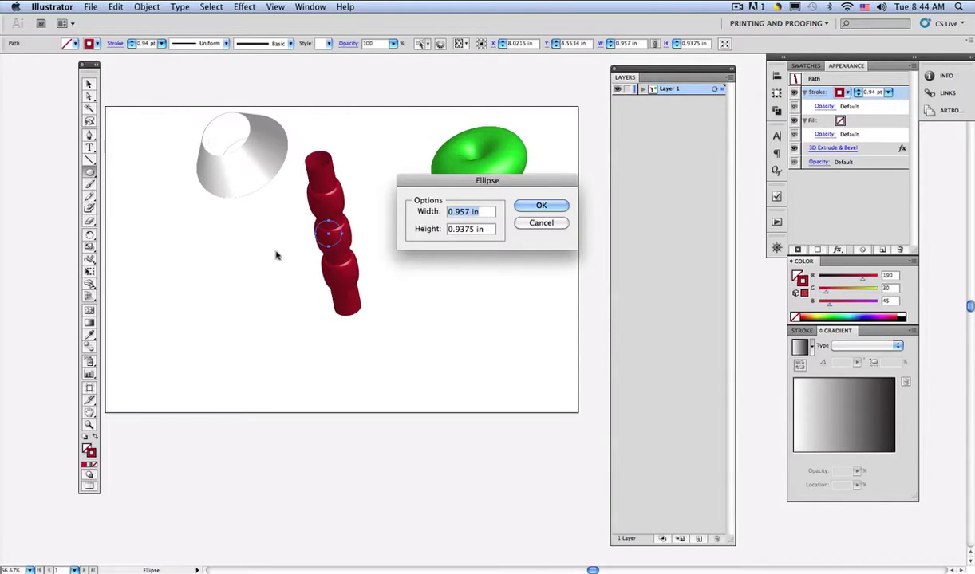
click(533, 223)
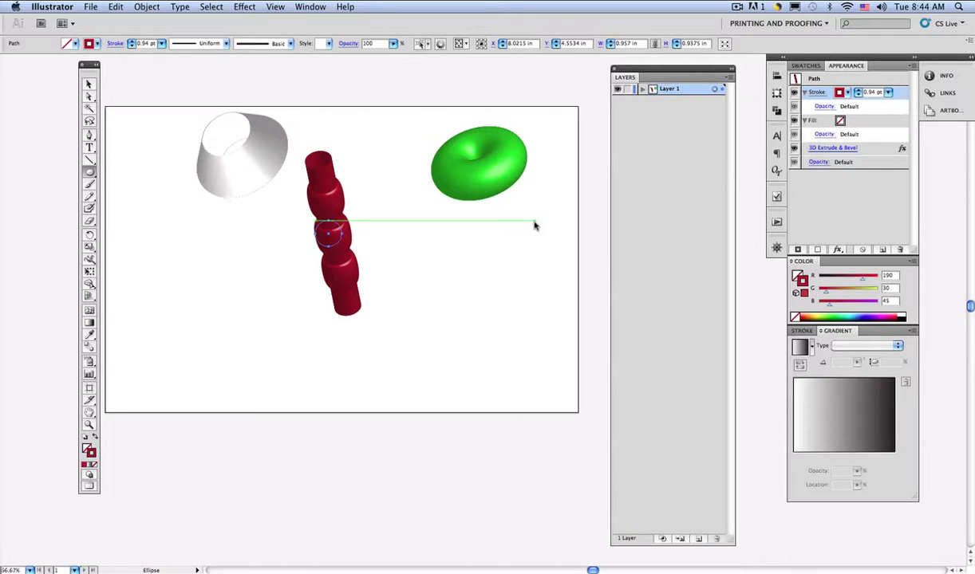
- Switch to the document of sample 3D shapes and examine the revolved and extruded objects beside their source paths
key(f)
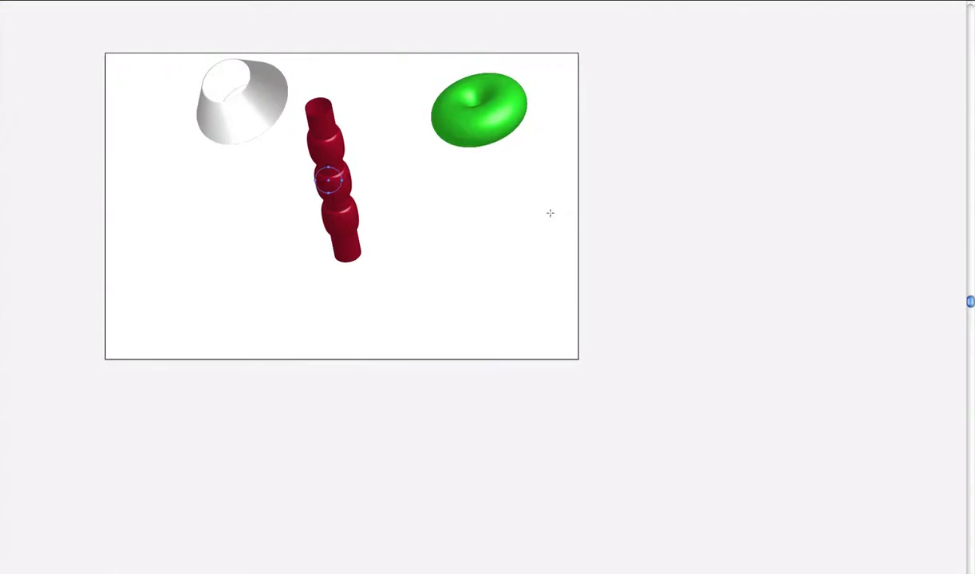
key(f)
click(192, 72)
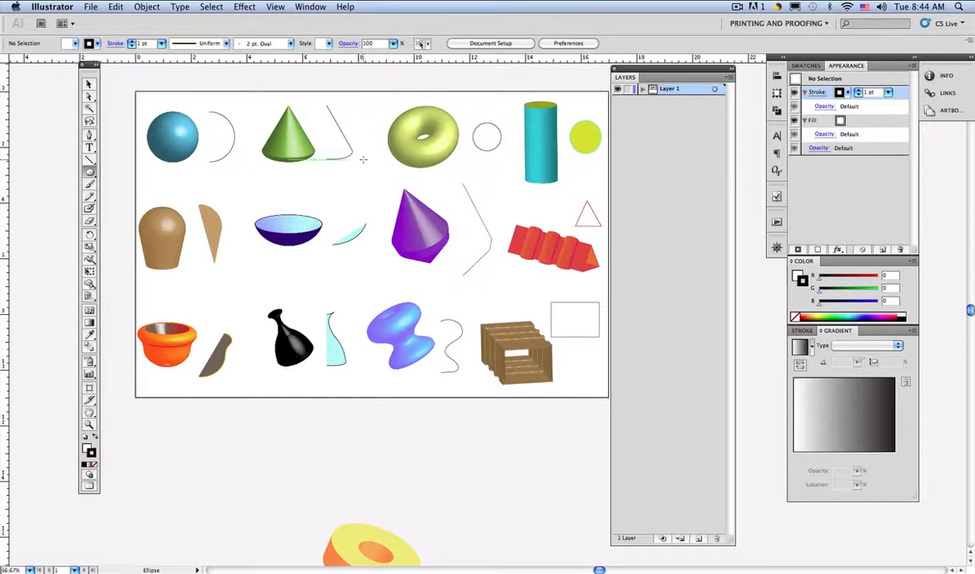
scroll(364, 162, right, 1)
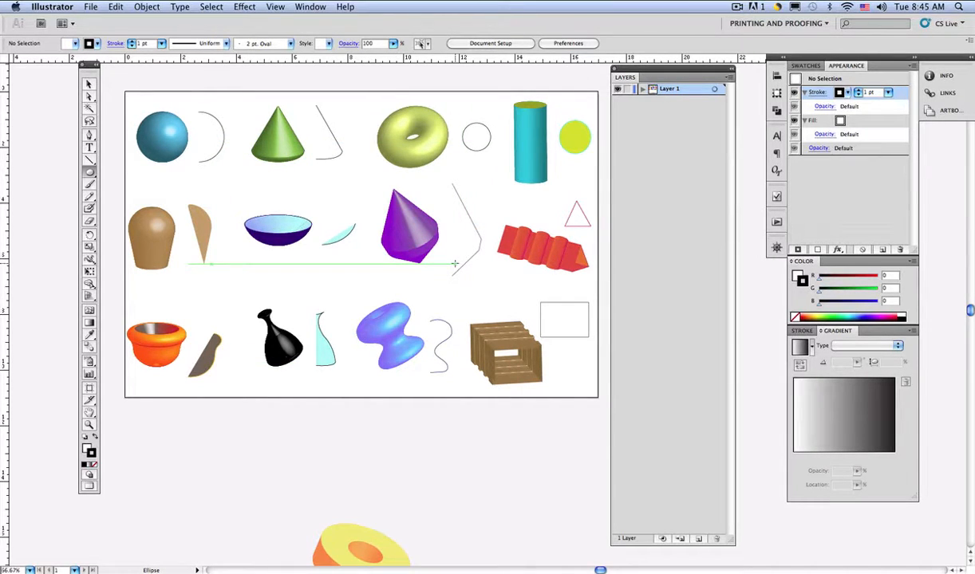
key(v)
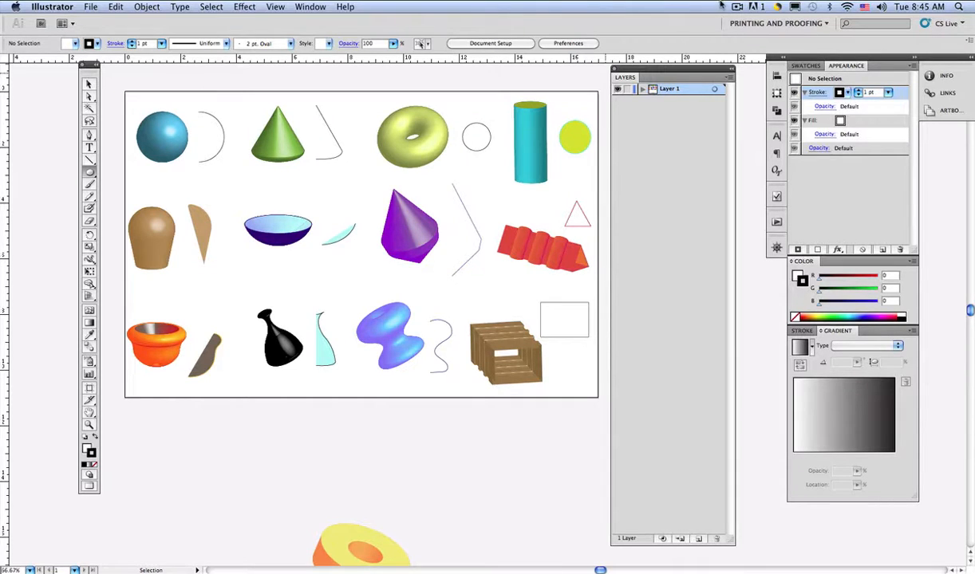